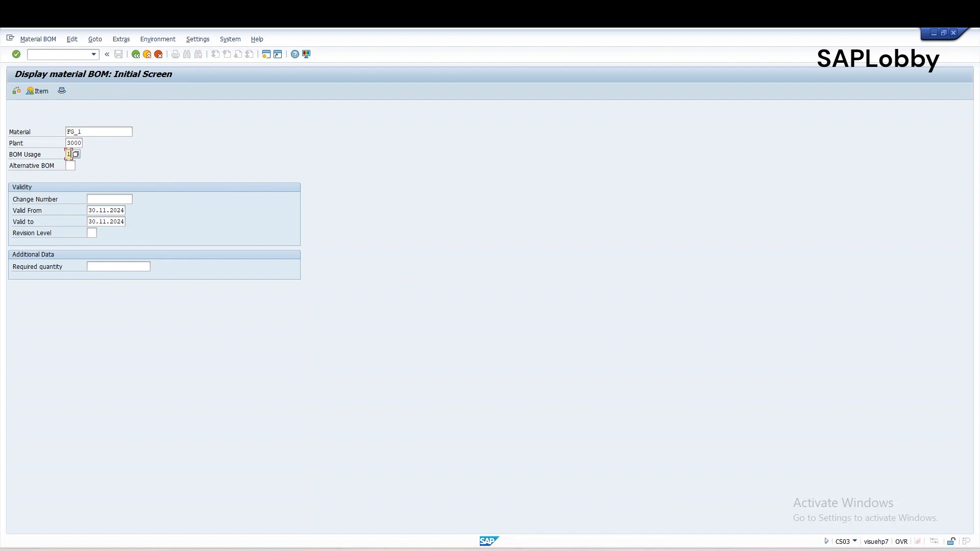
Step: Display the item overview of the FG_1 BOM for plant 3000, usage 1, and examine components COMP02 and RM_STORE
{"action": "key", "text": "Return"}
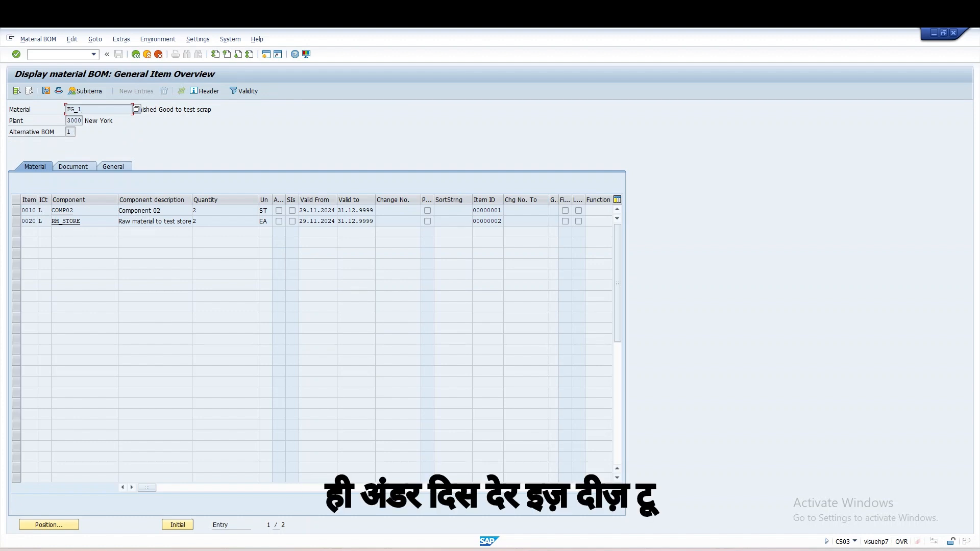
{"action": "left_click", "coordinate": [73, 211]}
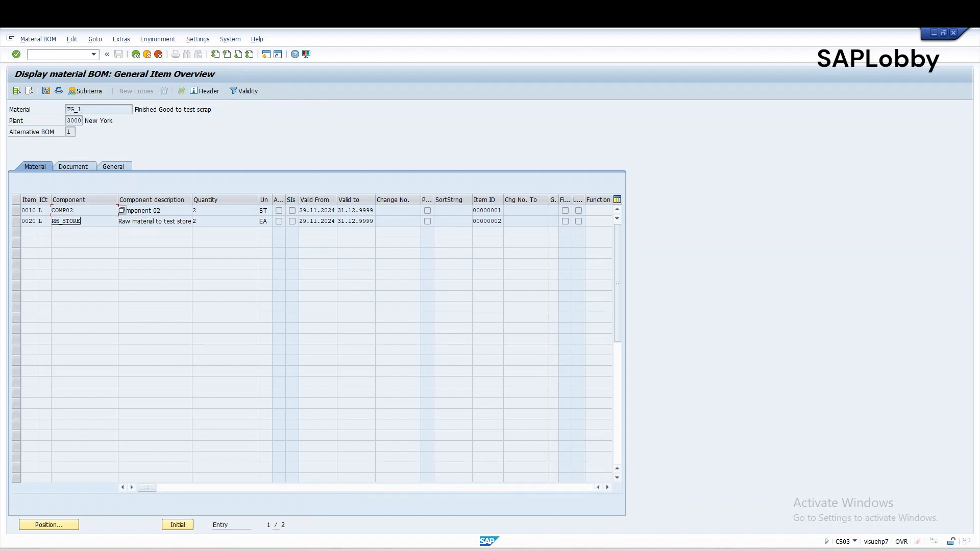
{"action": "left_click", "coordinate": [80, 221]}
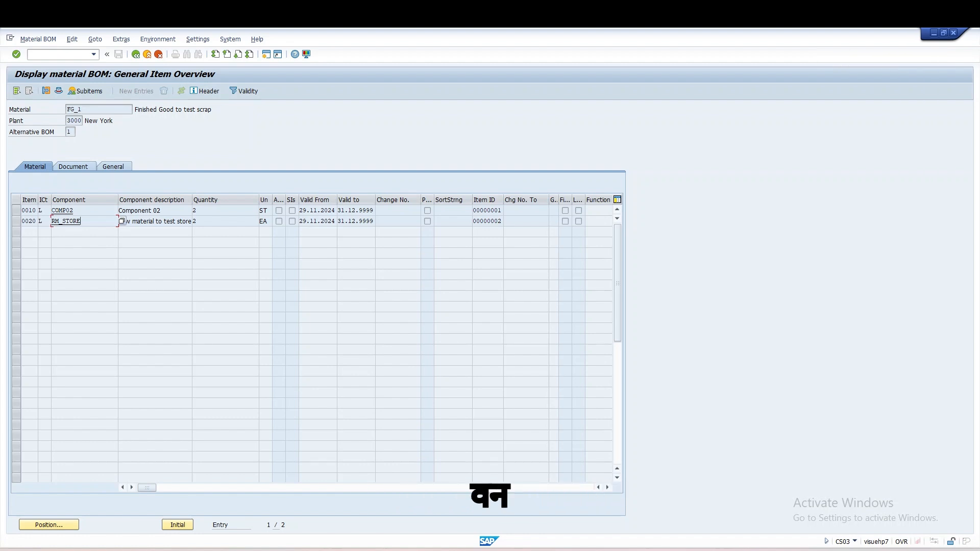
Step: Open the material master of component RM_STORE in its MRP 4 view for plant 3000 and check the component scrap percentage
{"action": "double_click", "coordinate": [80, 221]}
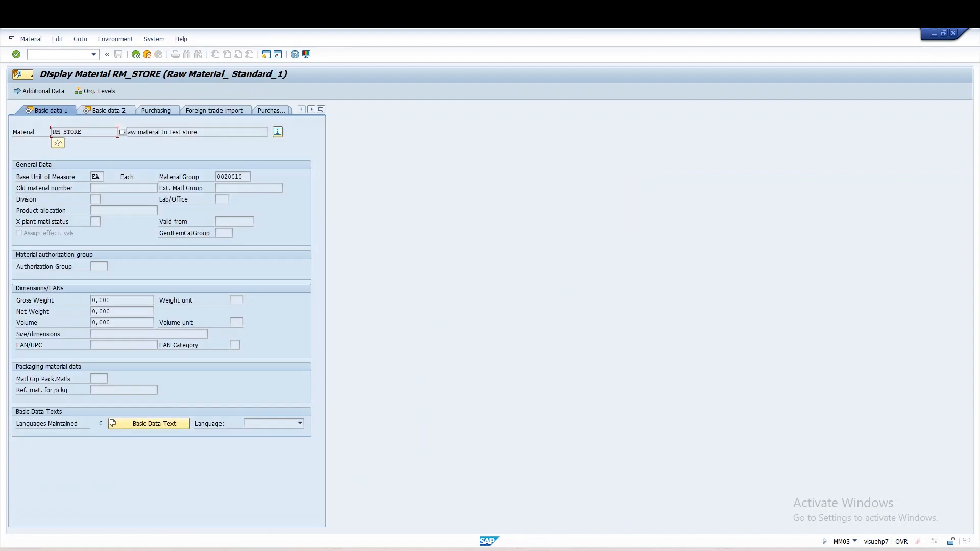
{"action": "left_click", "coordinate": [321, 109]}
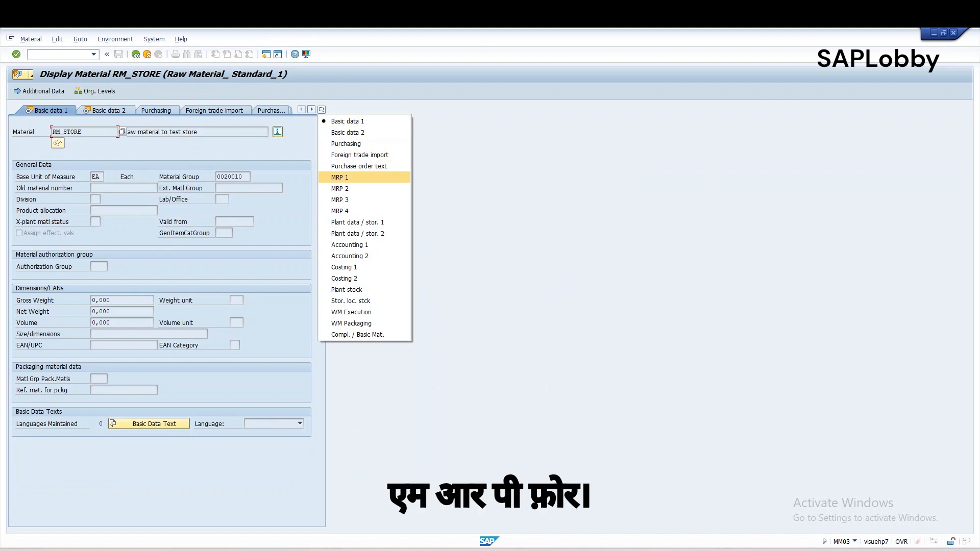
{"action": "left_click", "coordinate": [340, 211]}
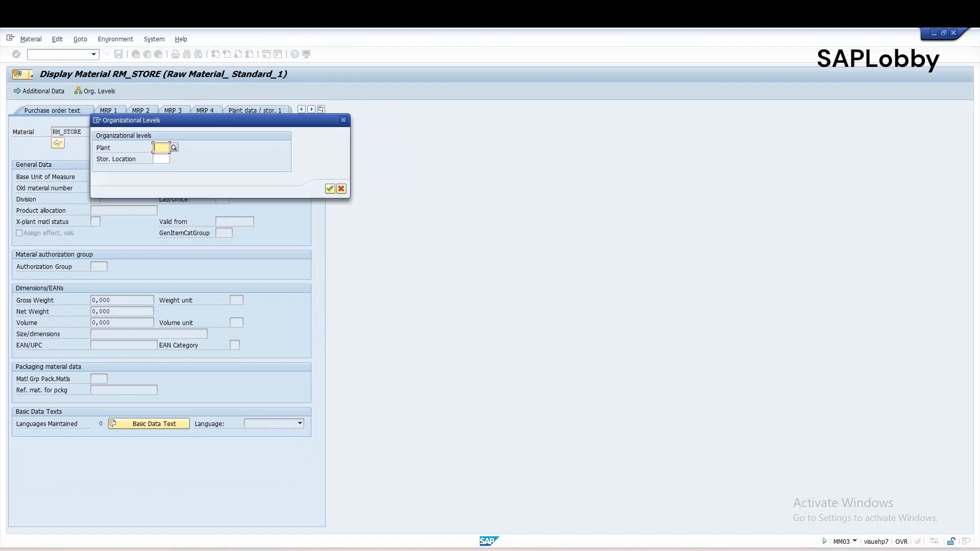
{"action": "type", "text": "3000"}
{"action": "key", "text": "Down"}
{"action": "key", "text": "Return"}
{"action": "key", "text": "Return"}
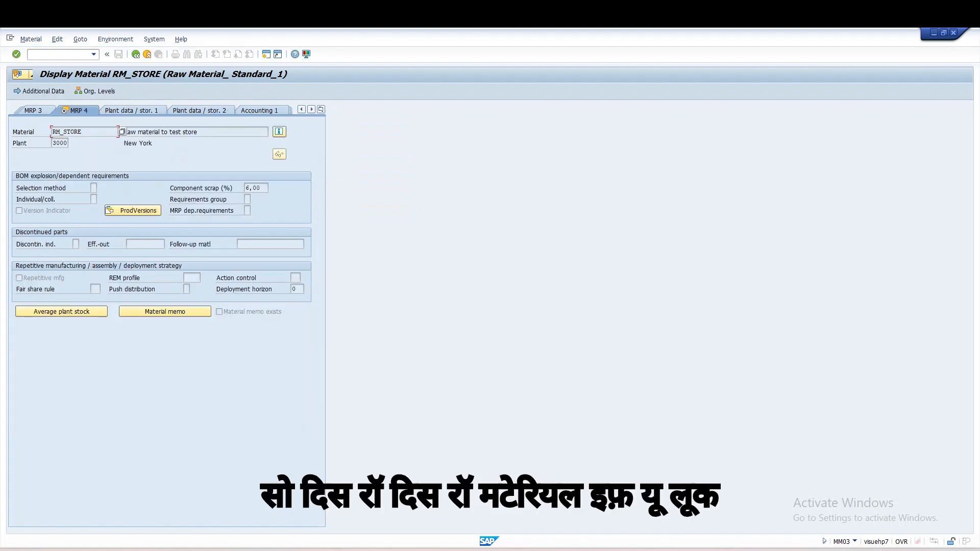
{"action": "left_click", "coordinate": [256, 188]}
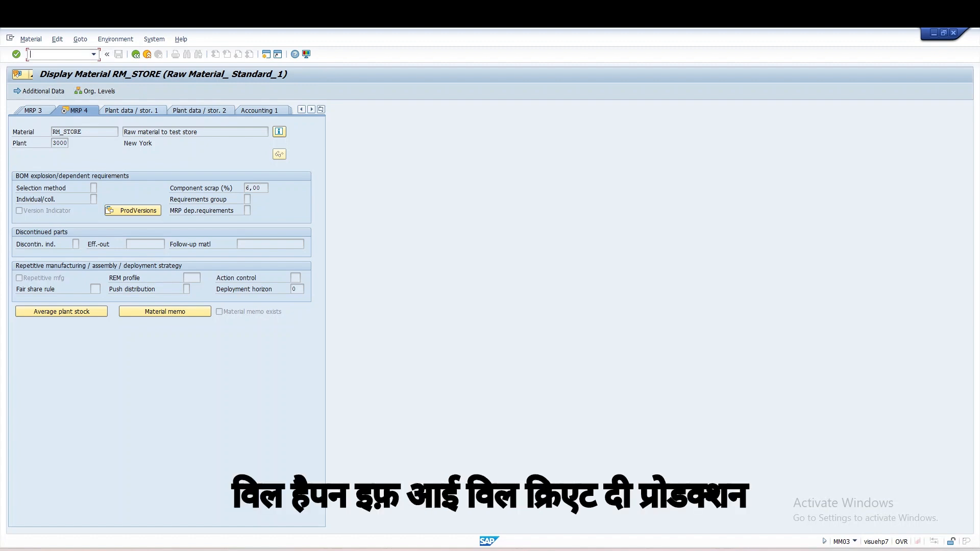
Step: Return to the FG_1 BOM item overview and review the header material and the RM_STORE component quantity
{"action": "key", "text": "F3"}
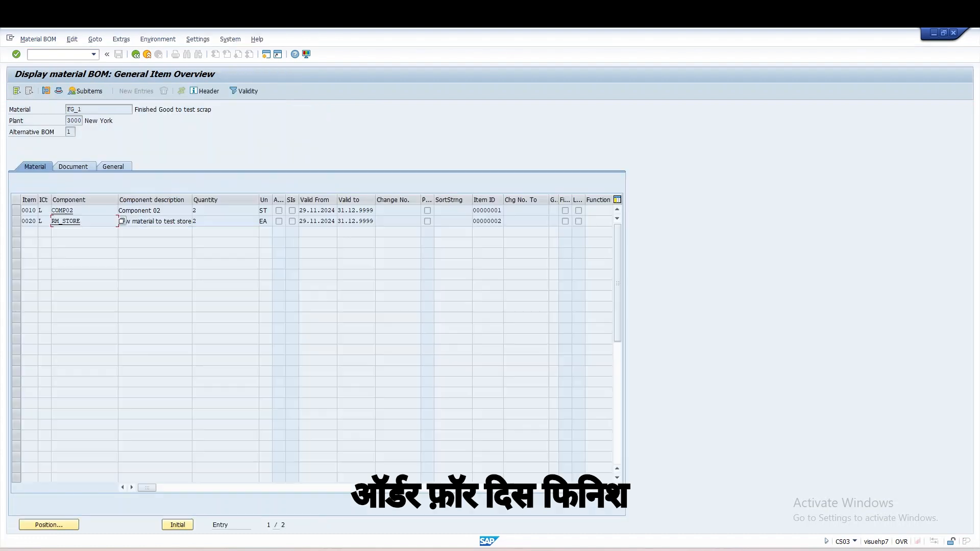
{"action": "left_click", "coordinate": [87, 109]}
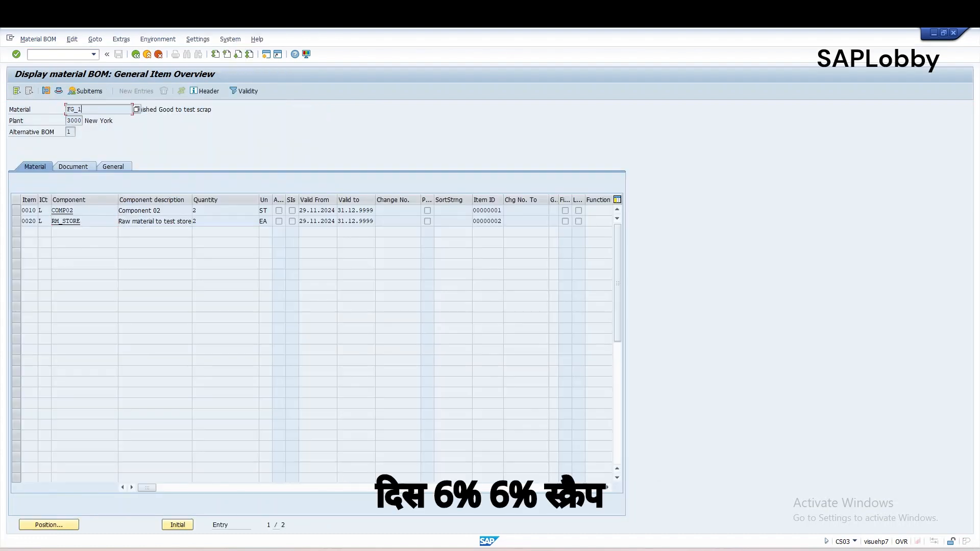
{"action": "left_click", "coordinate": [118, 221]}
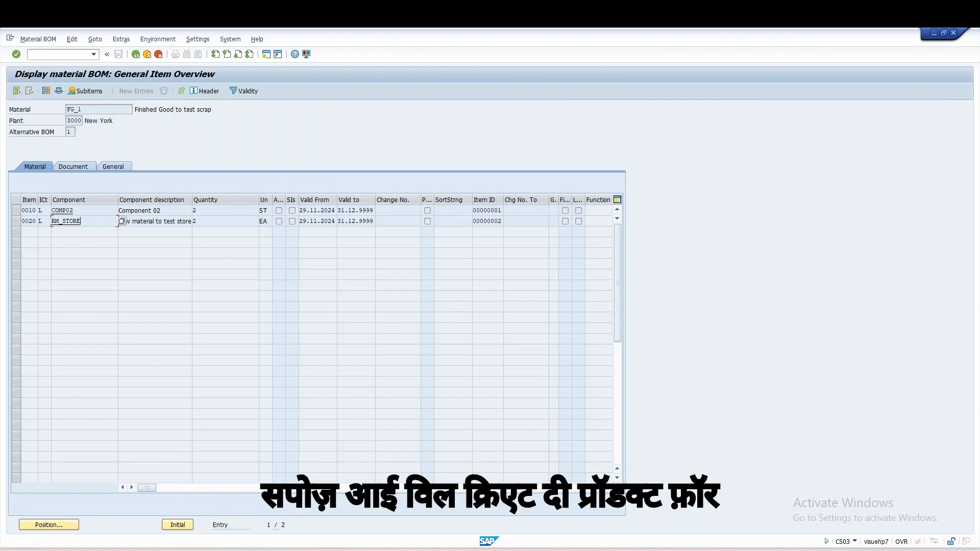
{"action": "key", "text": "Tab"}
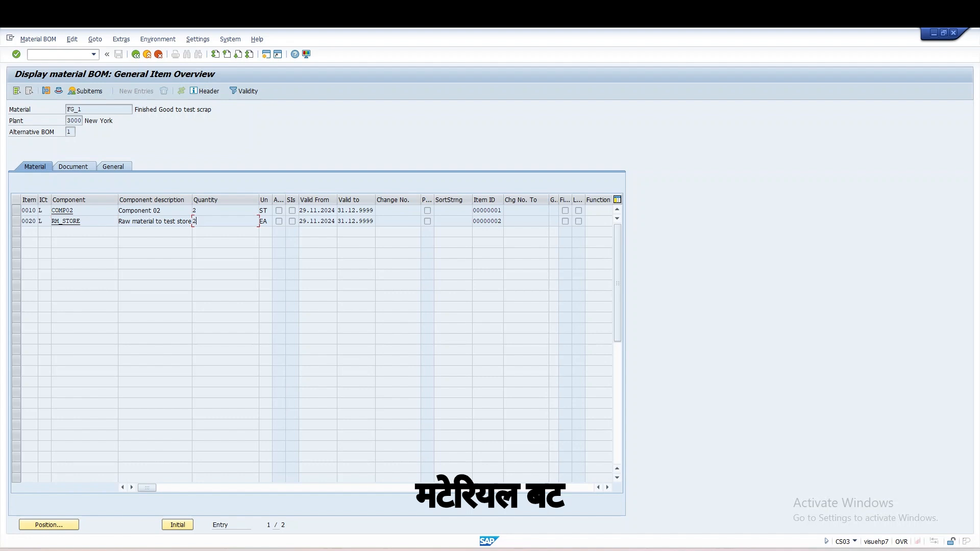
{"action": "left_click", "coordinate": [121, 220]}
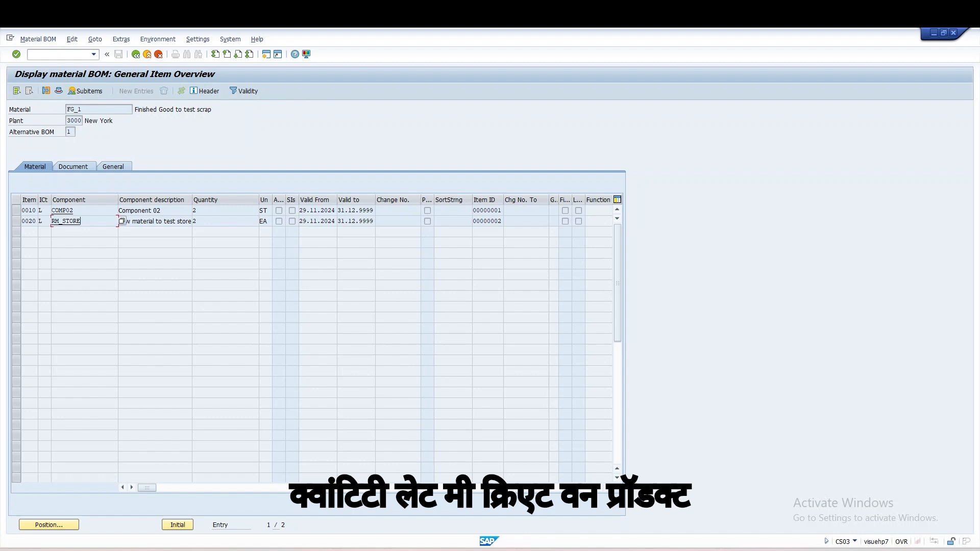
{"action": "left_click_drag", "start_coordinate": [84, 110], "coordinate": [66, 109]}
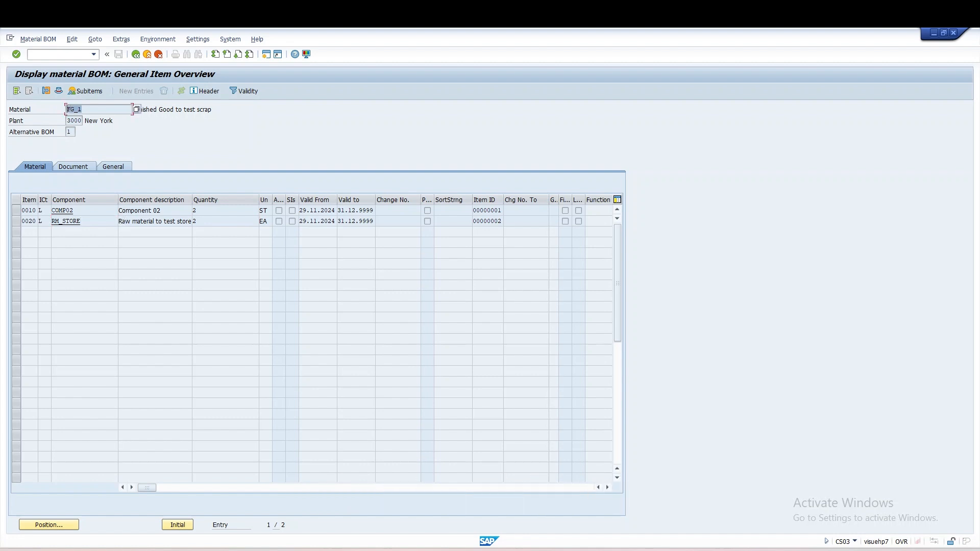
{"action": "left_click", "coordinate": [74, 109]}
Step: Open transaction CO01 in a new session to create a production order
{"action": "left_click", "coordinate": [51, 54]}
{"action": "type", "text": "/o"}
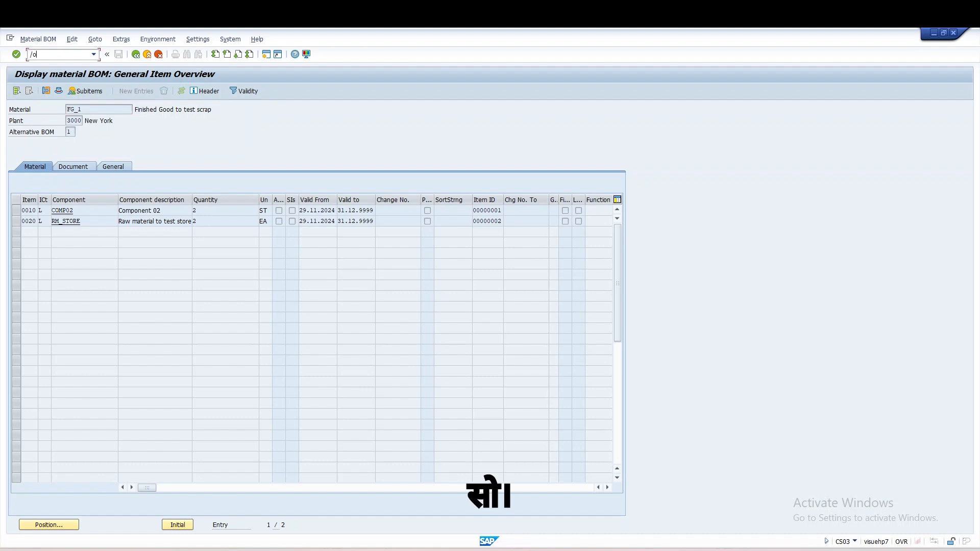
{"action": "type", "text": "cs03"}
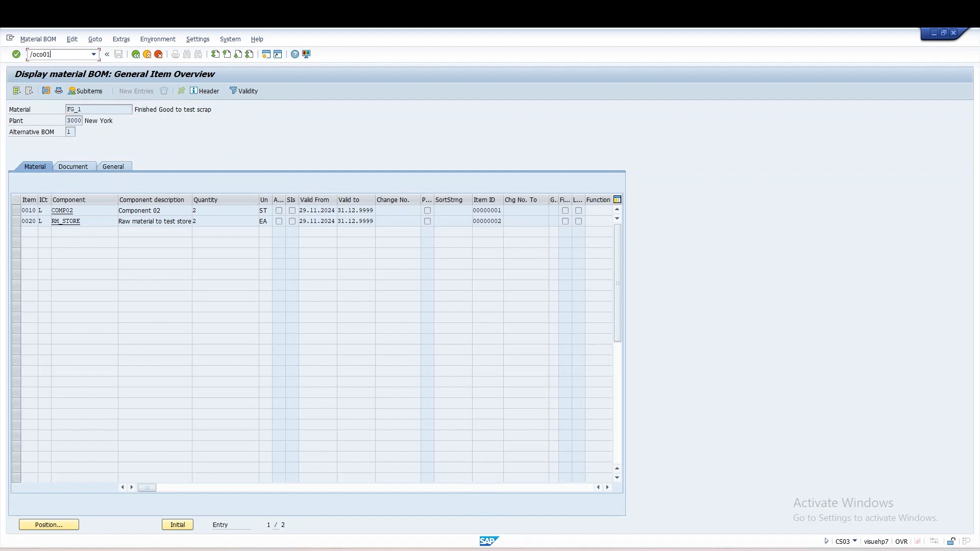
{"action": "key", "text": "Return"}
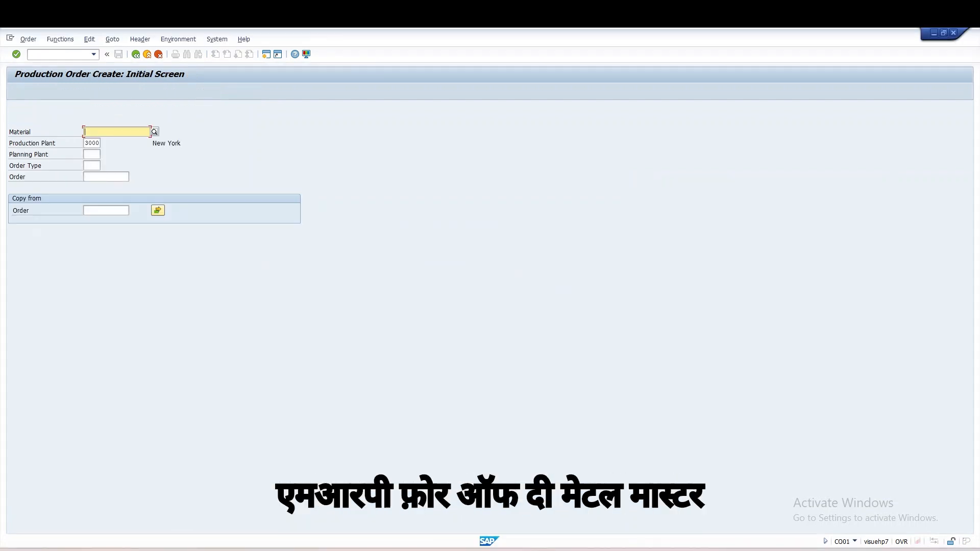
Step: Start a production order for material fg_1 in plant 3000 with order type PP01
{"action": "key", "text": "space"}
{"action": "key", "text": "Down"}
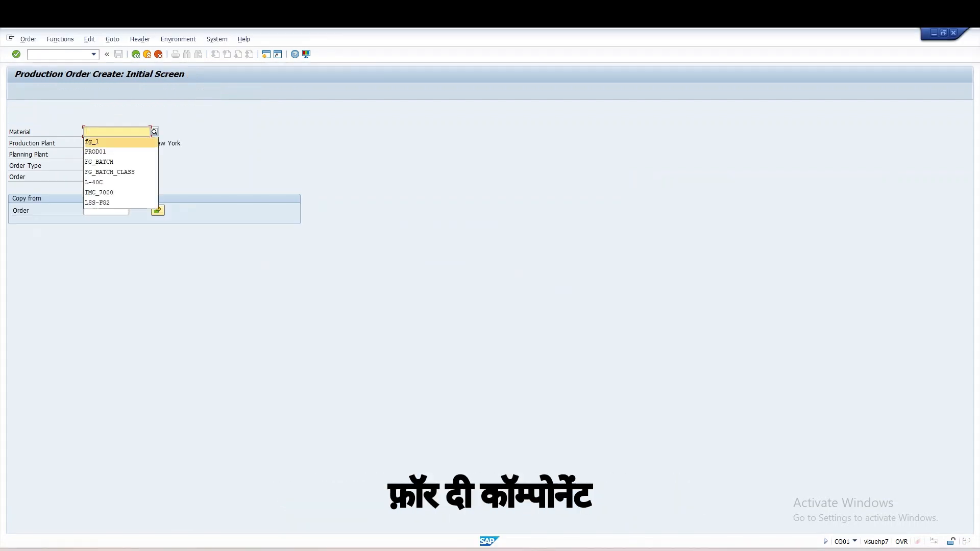
{"action": "key", "text": "Return"}
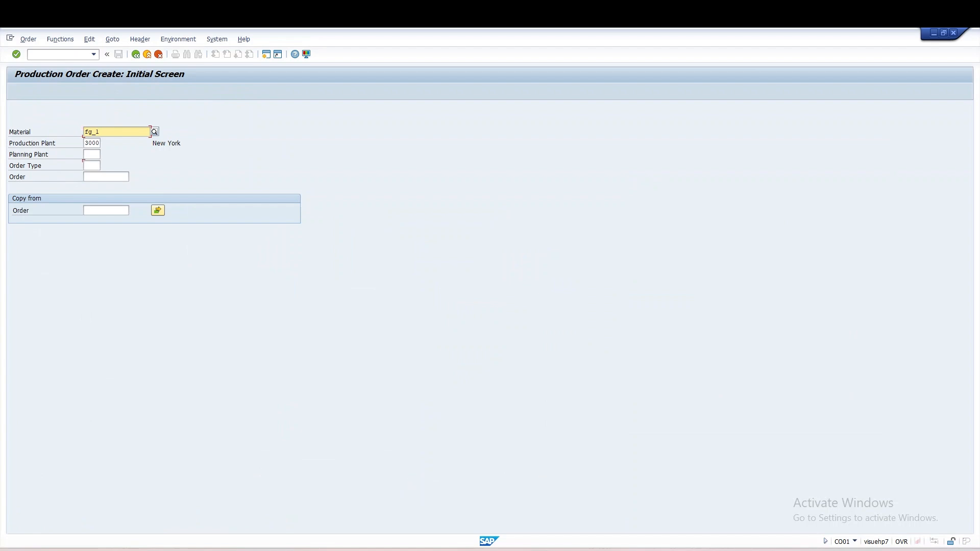
{"action": "left_click", "coordinate": [92, 166]}
{"action": "key", "text": "space"}
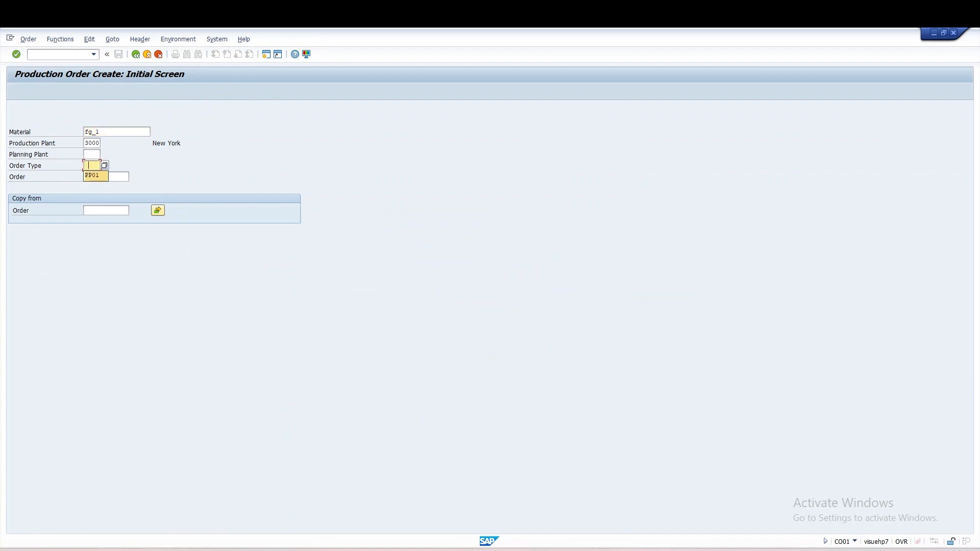
{"action": "key", "text": "Down"}
{"action": "key", "text": "Return"}
{"action": "key", "text": "Return"}
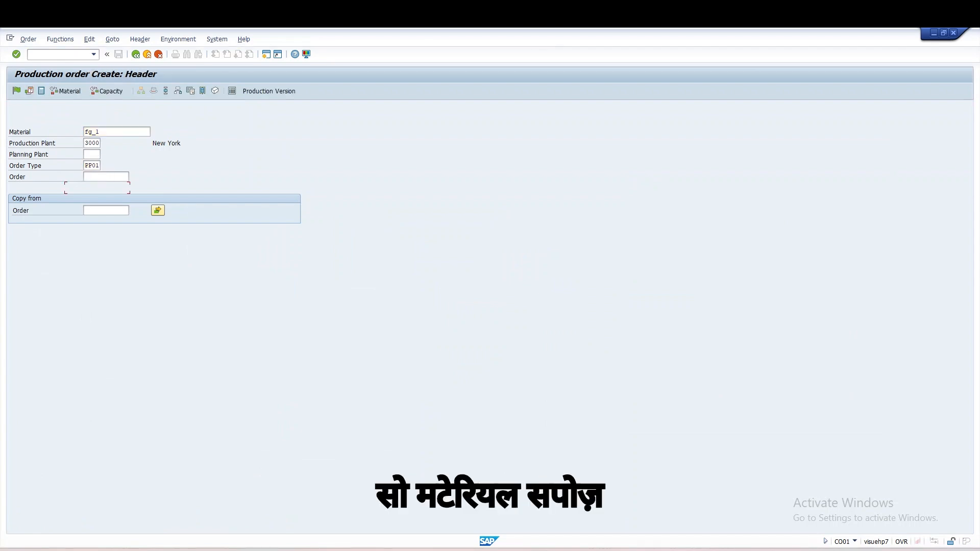
Step: Set the order's total quantity to 100 and scheduling type to Current date, accept the date warning, and release the order
{"action": "type", "text": "100"}
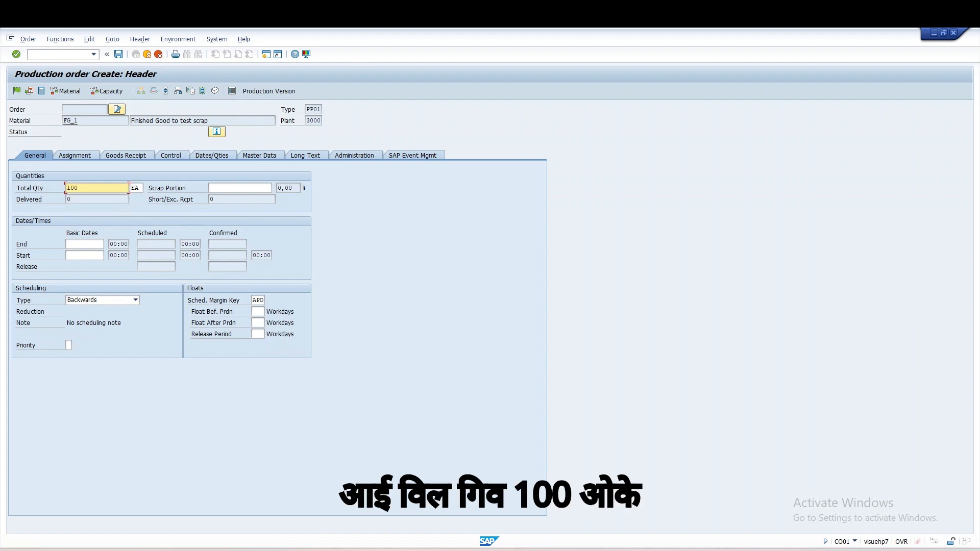
{"action": "left_click", "coordinate": [135, 300]}
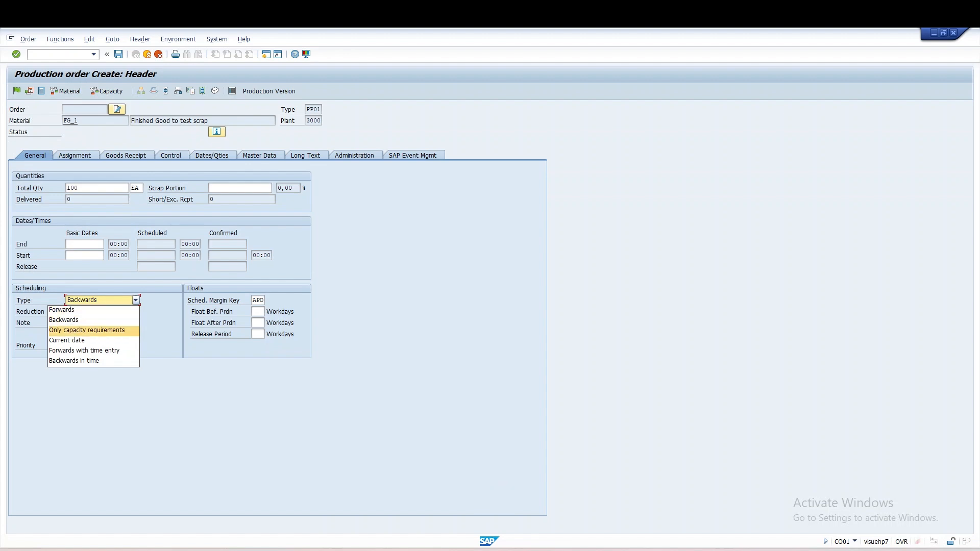
{"action": "key", "text": "Down"}
{"action": "key", "text": "Return"}
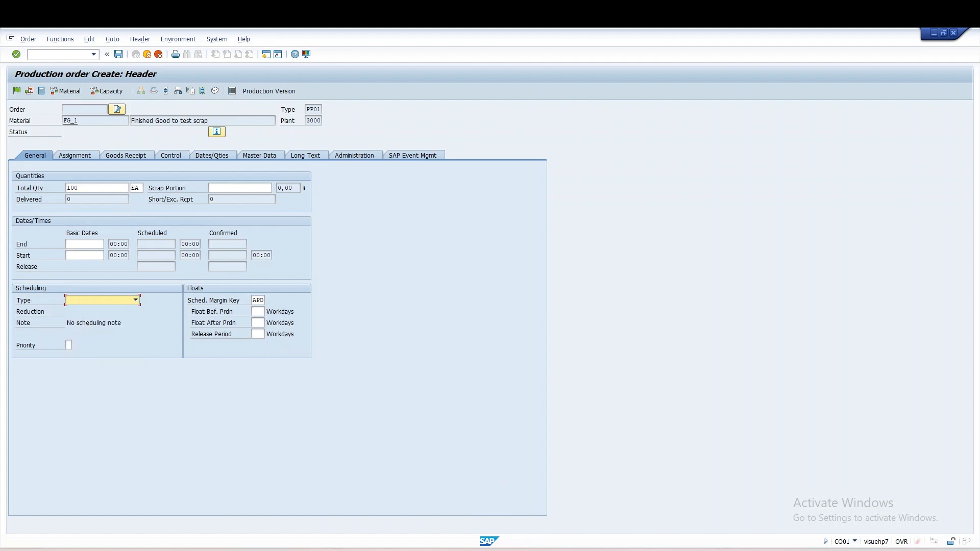
{"action": "key", "text": "Return"}
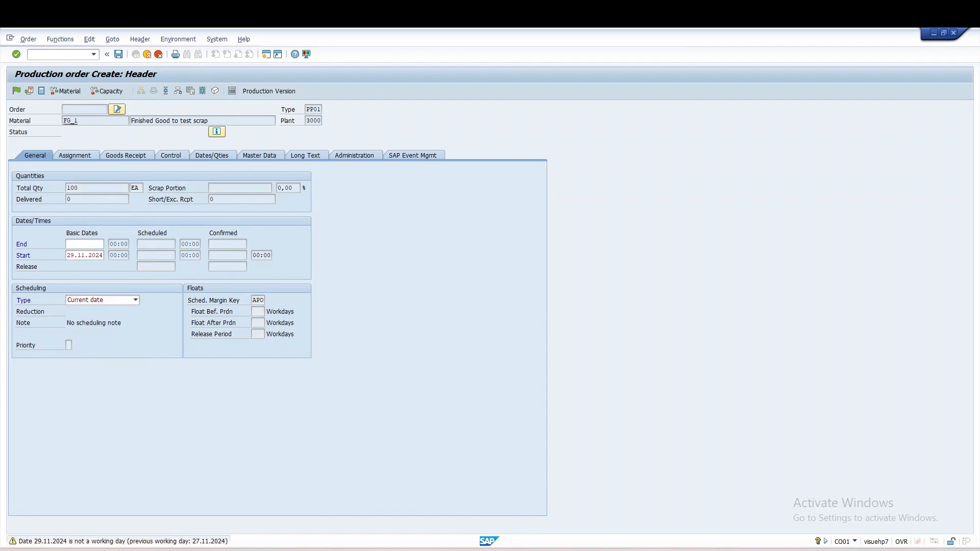
{"action": "key", "text": "Return"}
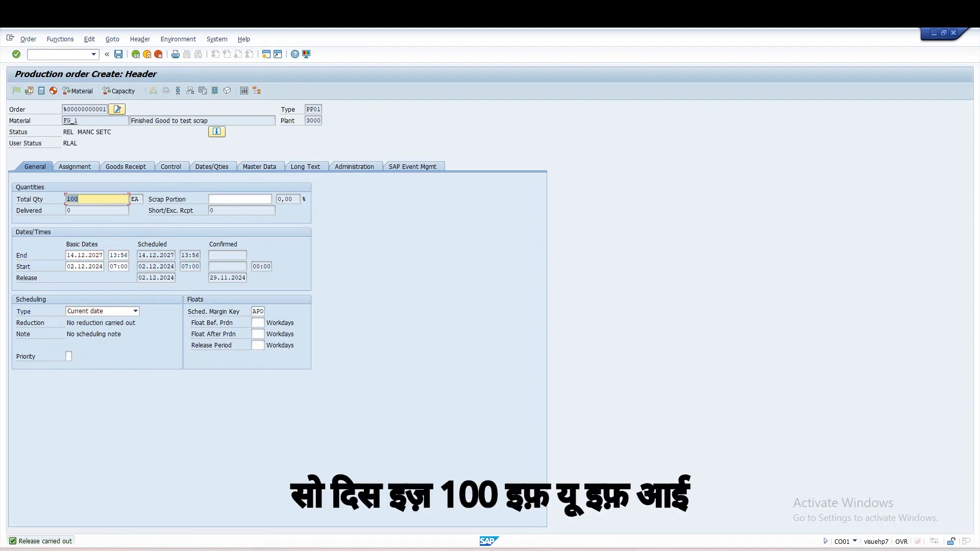
Step: Open the order's component overview and compare the requirement quantities of COMP02 and RM_STORE
{"action": "left_click", "coordinate": [190, 91]}
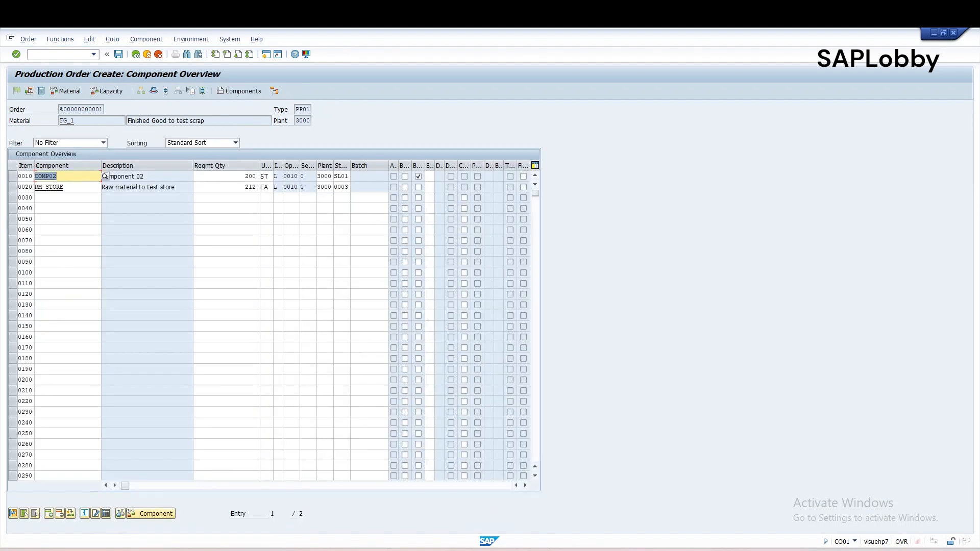
{"action": "left_click", "coordinate": [248, 186]}
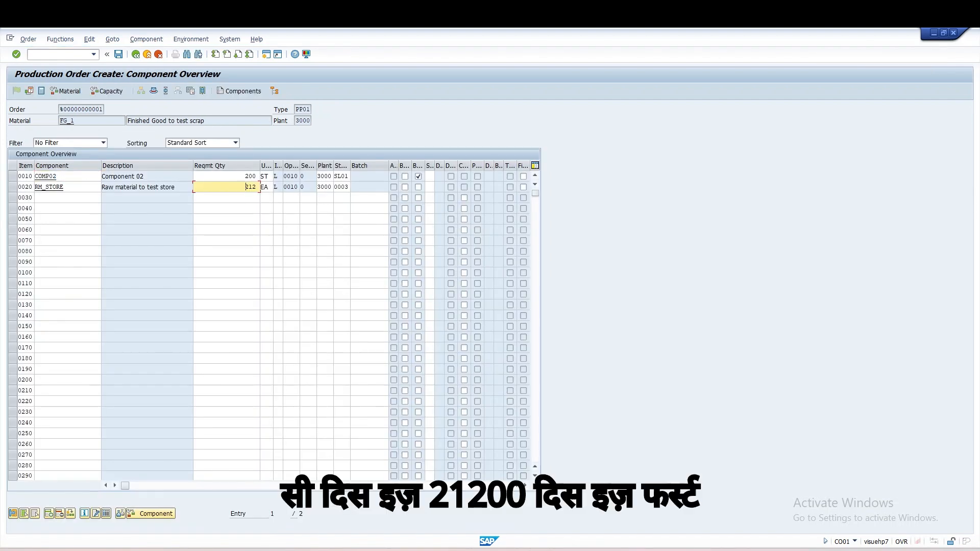
{"action": "left_click", "coordinate": [57, 176]}
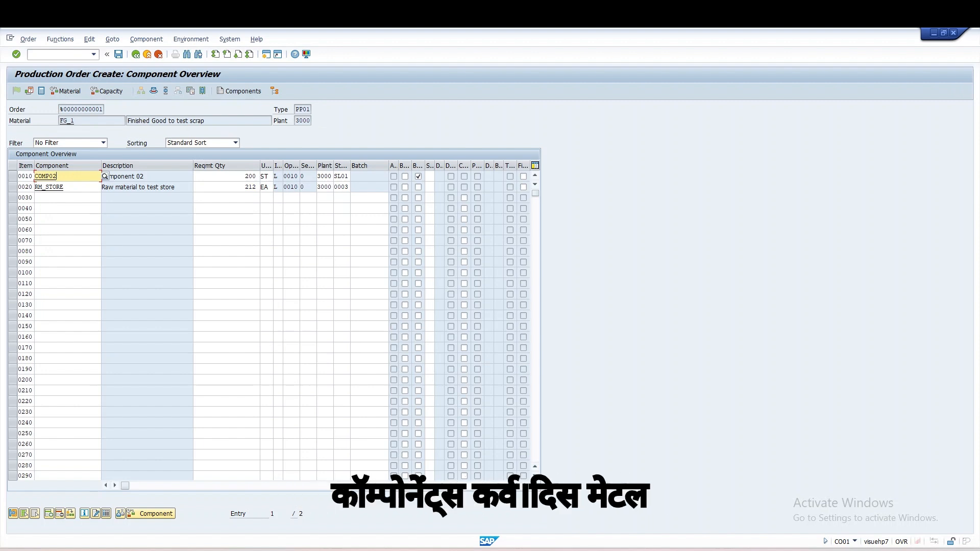
{"action": "left_click", "coordinate": [64, 187]}
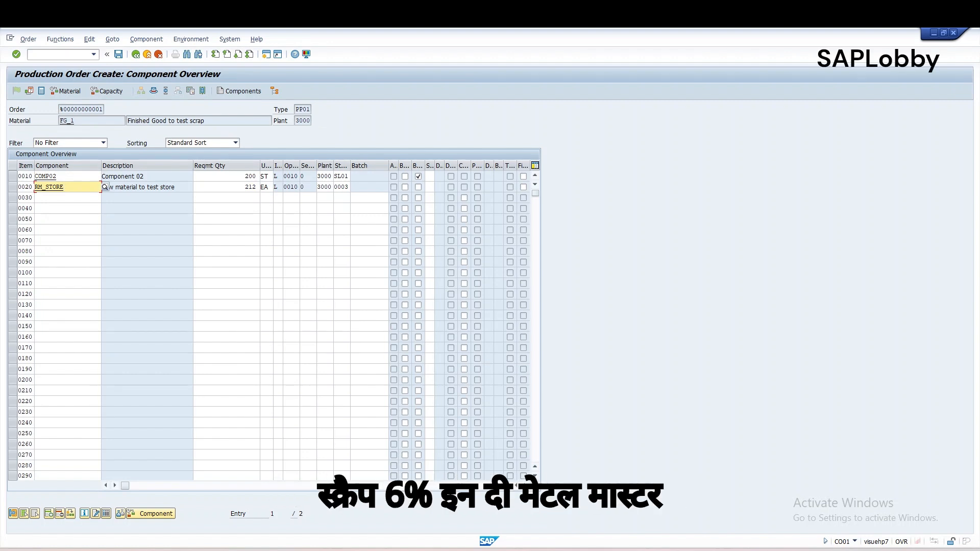
{"action": "left_click", "coordinate": [246, 187]}
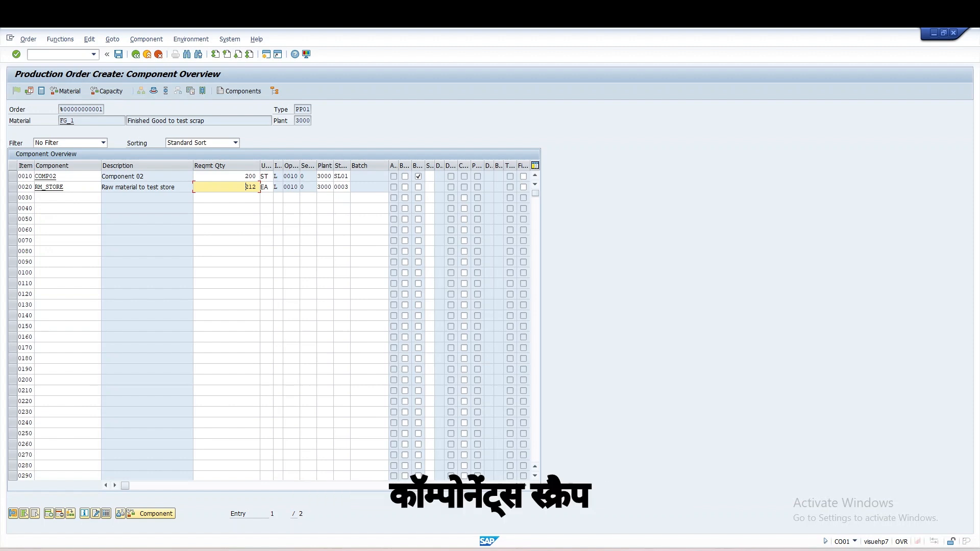
Step: Leave the production order without saving its data and get ready to enter another transaction code
{"action": "left_click", "coordinate": [135, 54]}
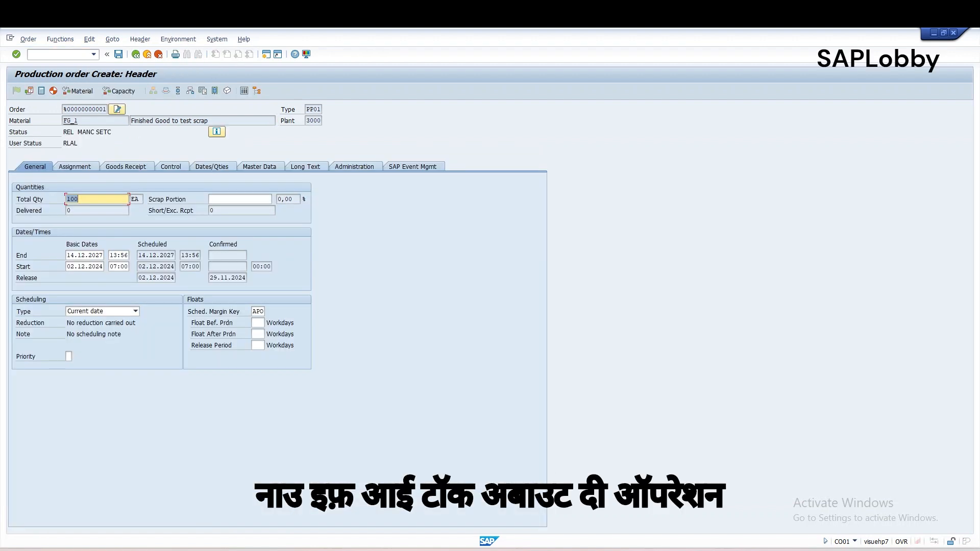
{"action": "left_click", "coordinate": [136, 54]}
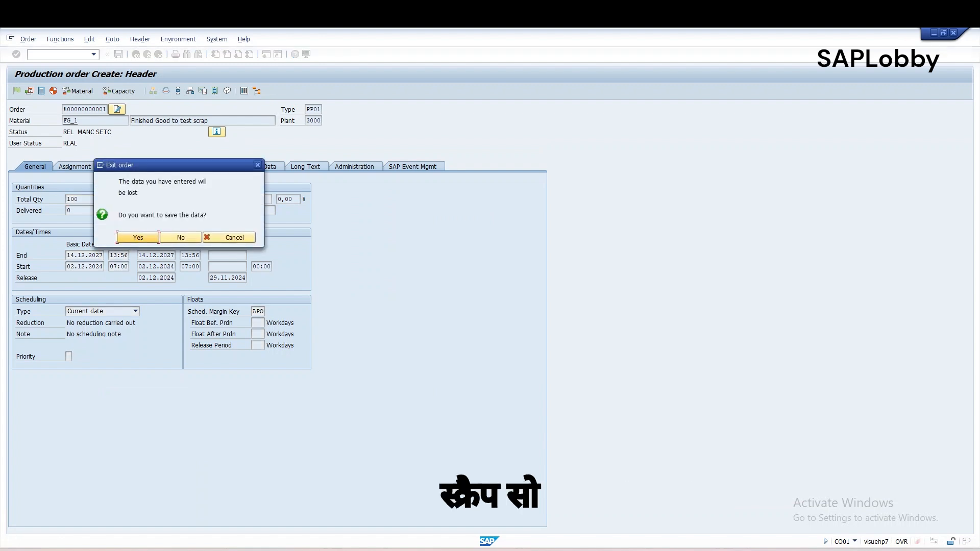
{"action": "left_click", "coordinate": [181, 237]}
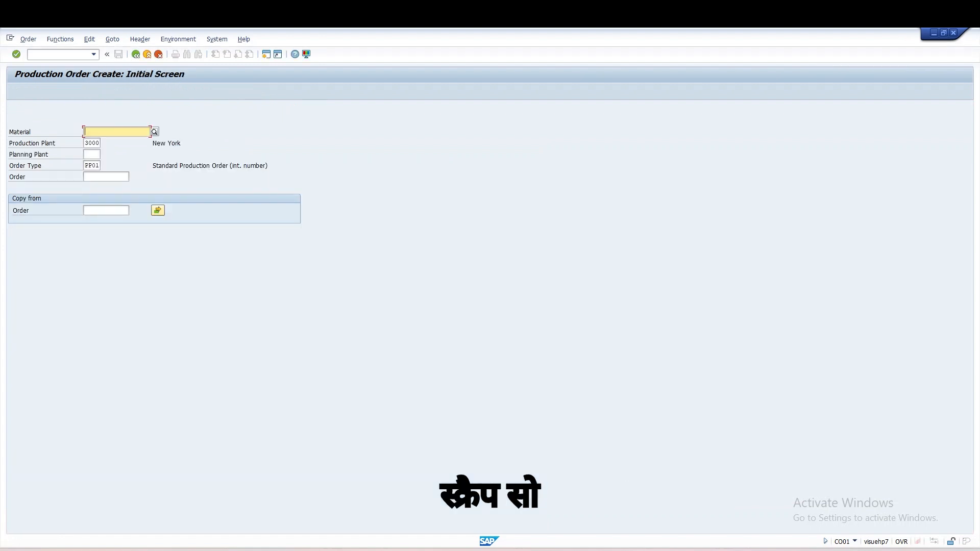
{"action": "left_click", "coordinate": [55, 54]}
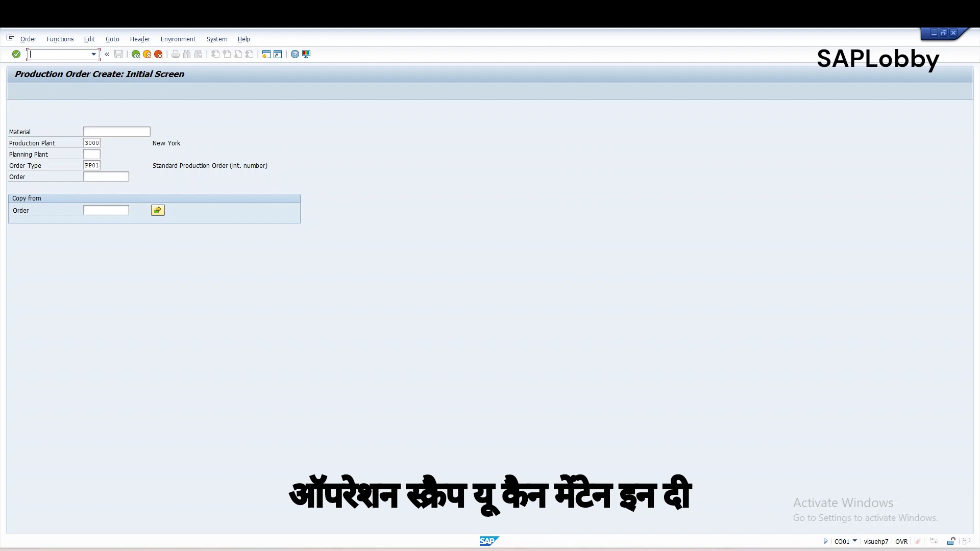
Step: Switch to the material BOM display with transaction /ncs03
{"action": "type", "text": "/n"}
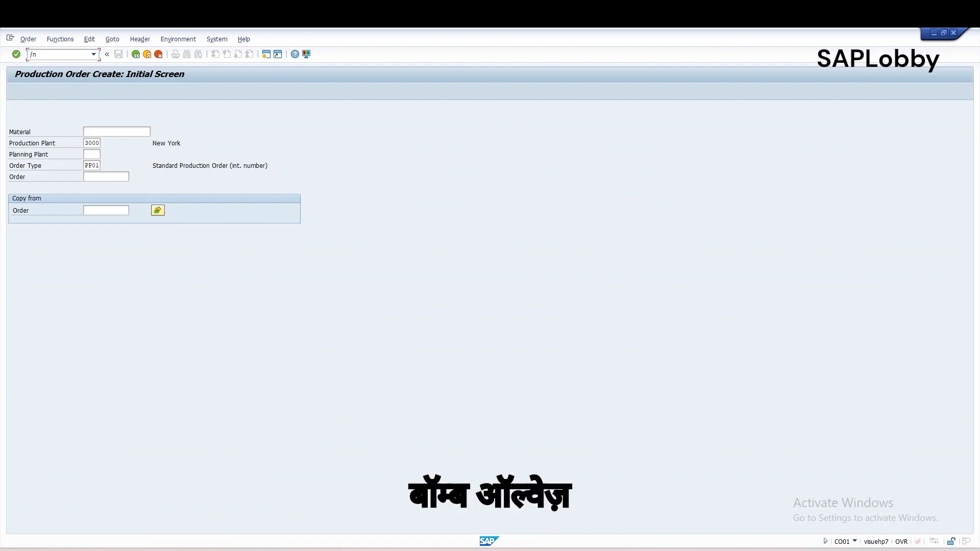
{"action": "type", "text": "cs"}
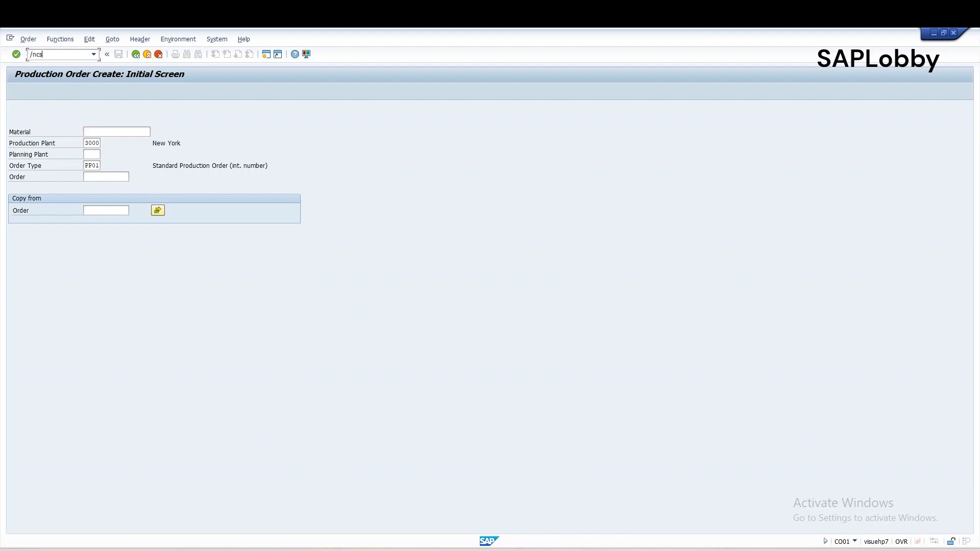
{"action": "type", "text": "03"}
{"action": "key", "text": "Return"}
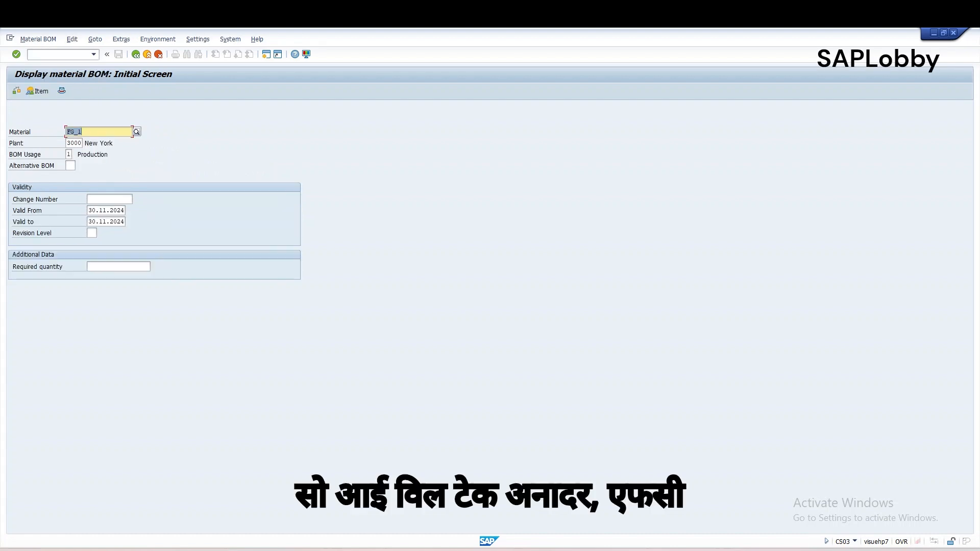
{"action": "key", "text": "Right"}
{"action": "key", "text": "BackSpace"}
{"action": "type", "text": "2"}
{"action": "key", "text": "Return"}
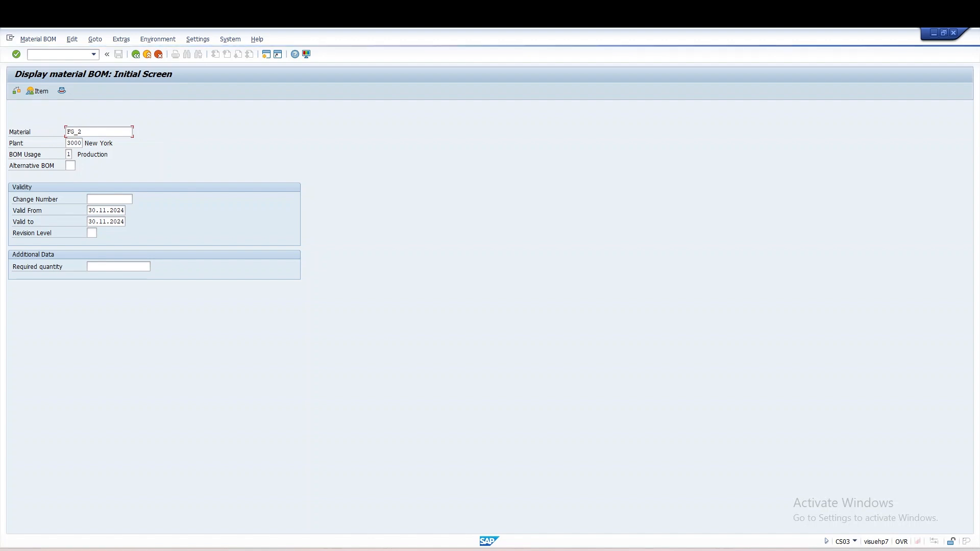
{"action": "key", "text": "F3"}
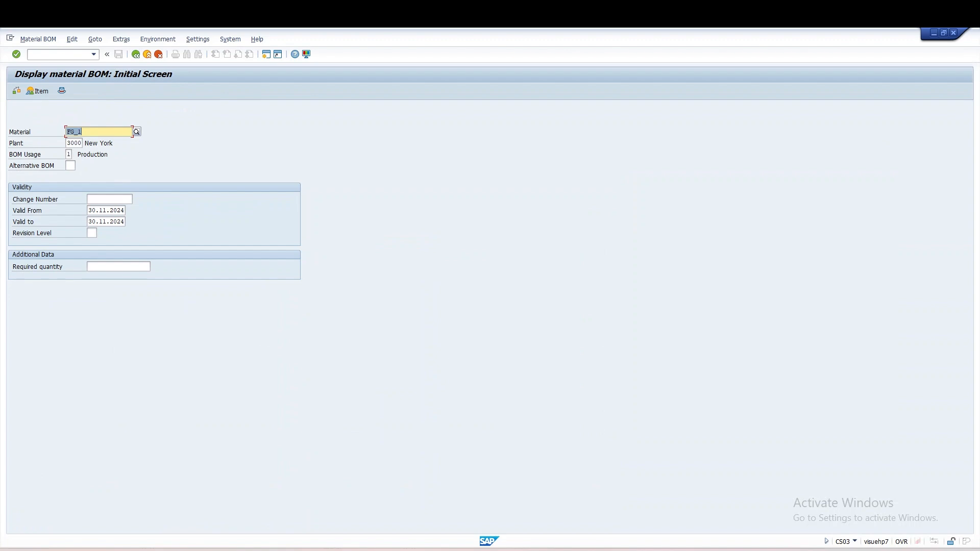
Step: Display the production BOM of material FG_2 in plant 3000 and check the details of item 0010, RM_SCRAP
{"action": "key", "text": "Right"}
{"action": "key", "text": "Return"}
{"action": "key", "text": "BackSpace"}
{"action": "type", "text": "2"}
{"action": "key", "text": "Return"}
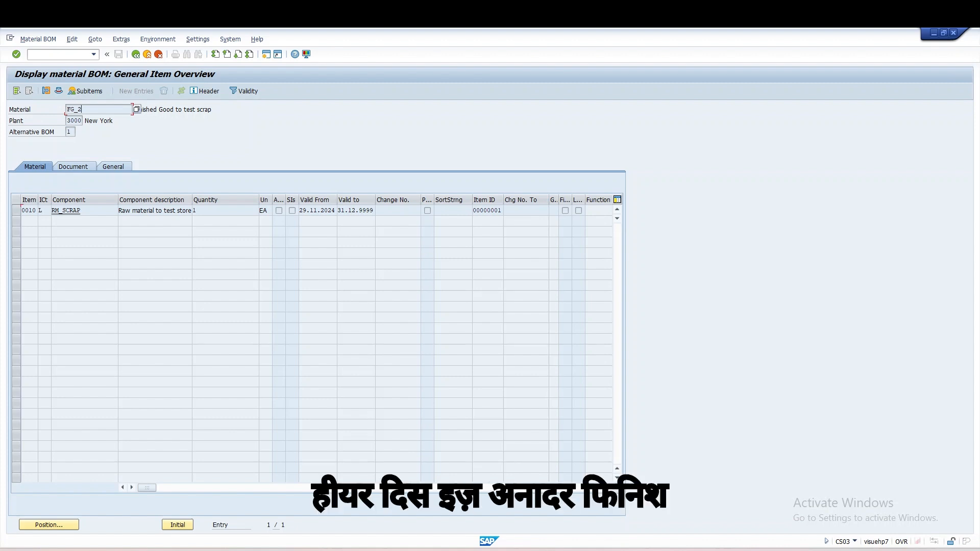
{"action": "double_click", "coordinate": [29, 210]}
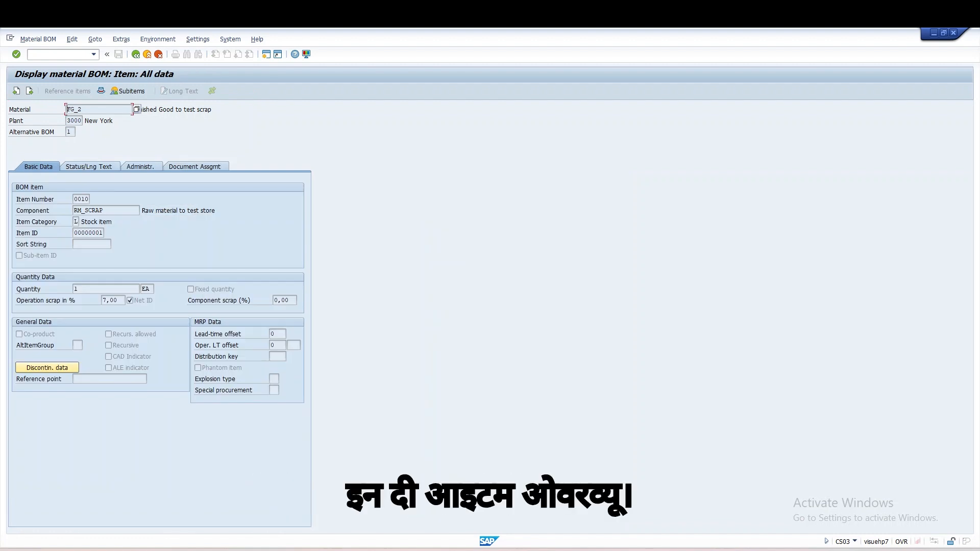
{"action": "left_click", "coordinate": [135, 55]}
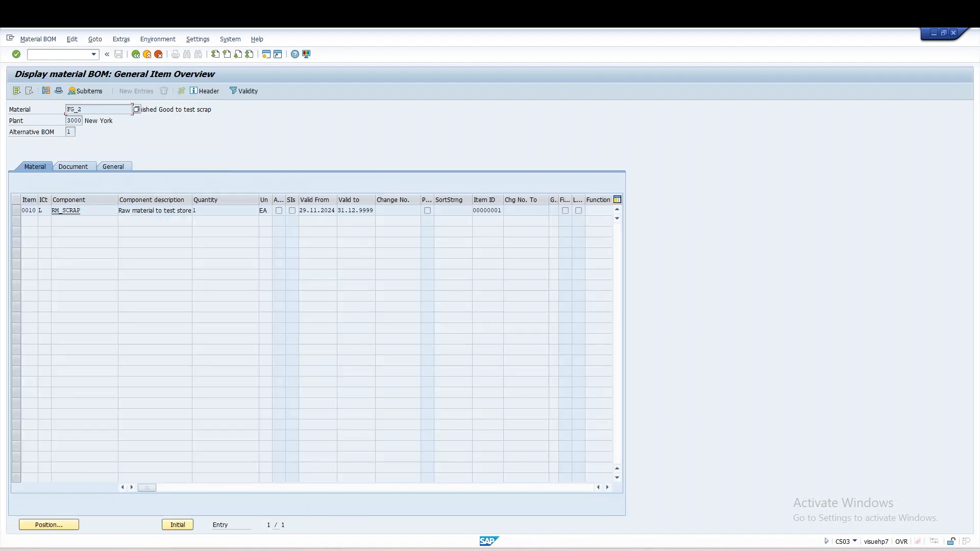
Step: Open FG_2's BOM in change mode with transaction /ncs02 and open the details of item 0010
{"action": "type", "text": "/ncs02"}
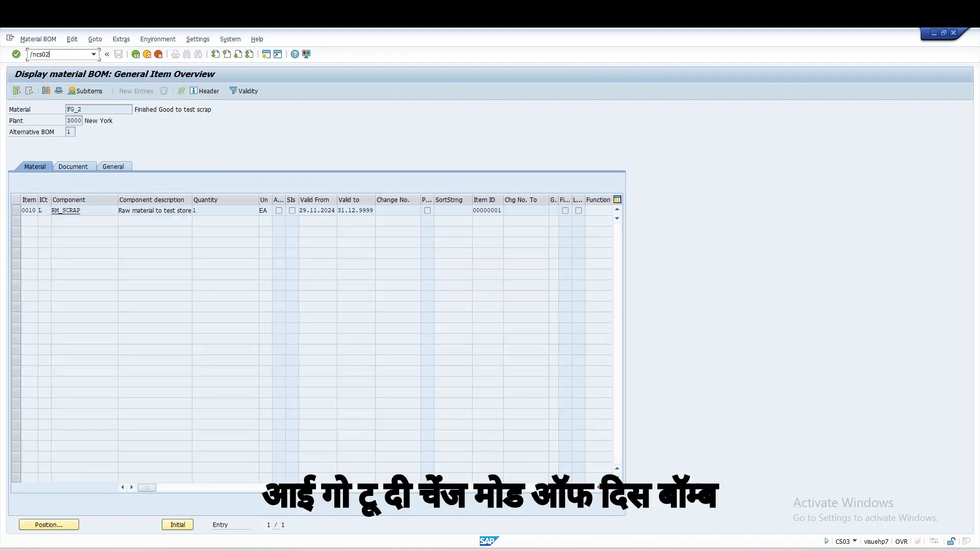
{"action": "key", "text": "Return"}
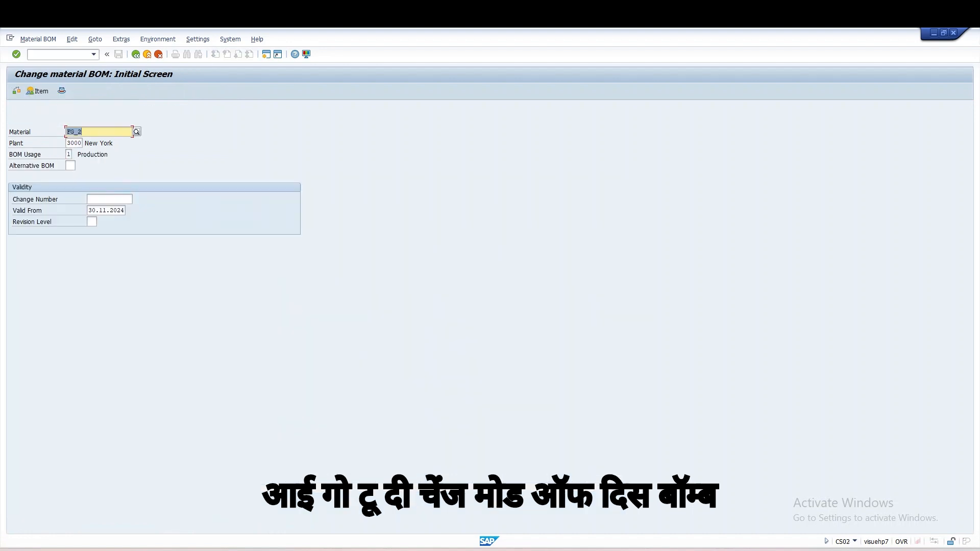
{"action": "key", "text": "Return"}
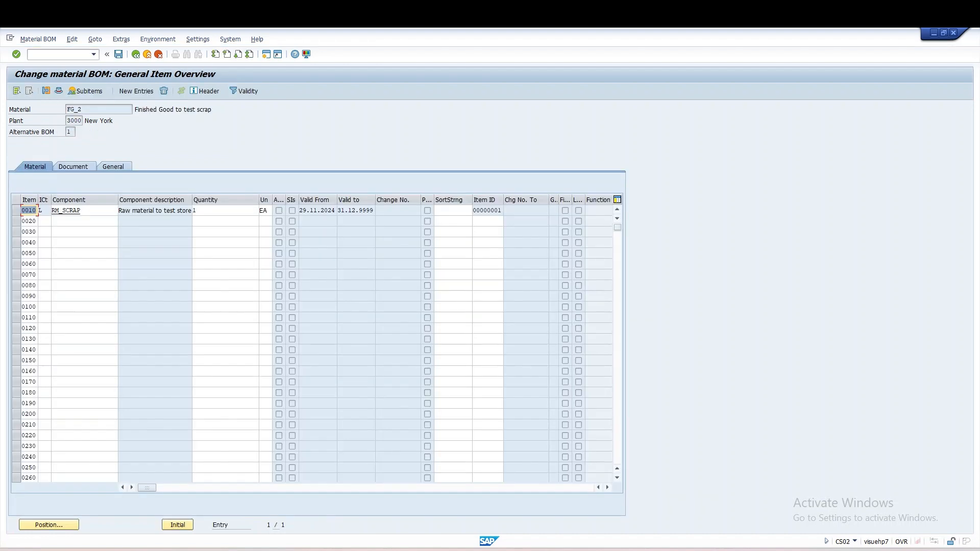
{"action": "double_click", "coordinate": [29, 210]}
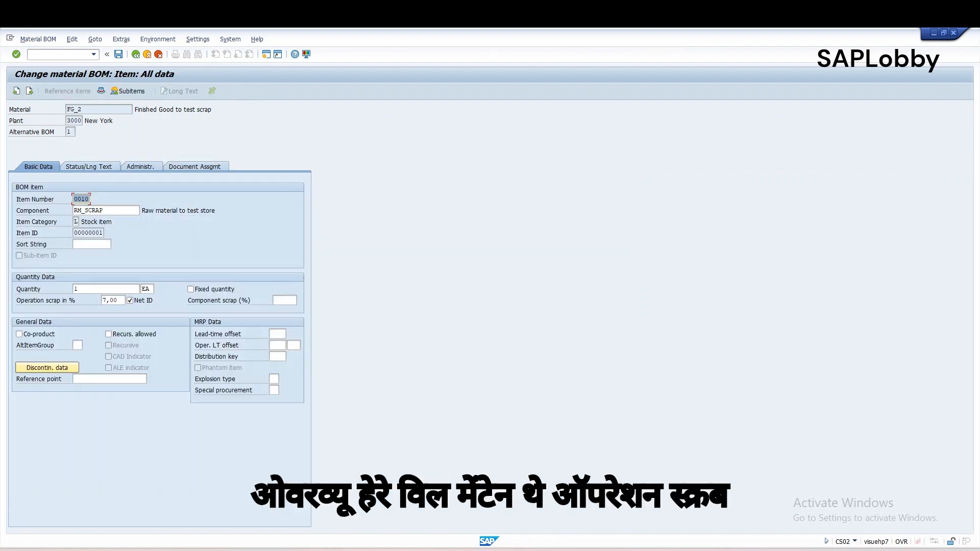
Step: Examine the operation scrap percentage, Net ID indicator and component scrap of RM_SCRAP in relation to parent material FG_2
{"action": "left_click", "coordinate": [107, 301]}
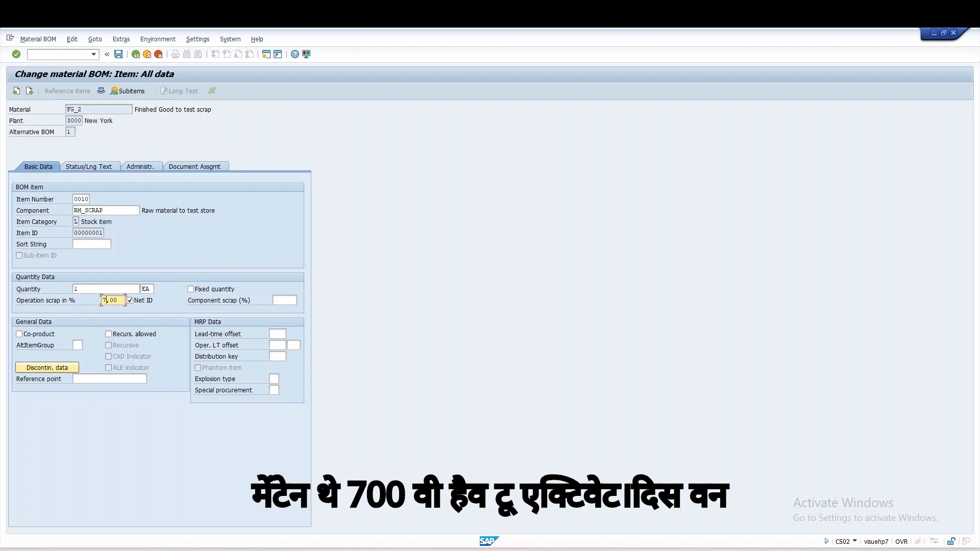
{"action": "key", "text": "Tab"}
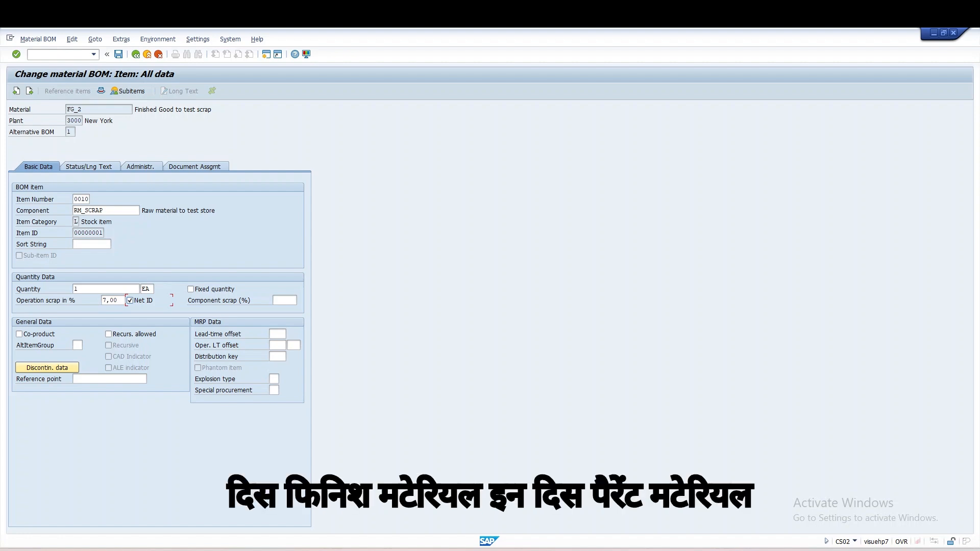
{"action": "left_click", "coordinate": [82, 110]}
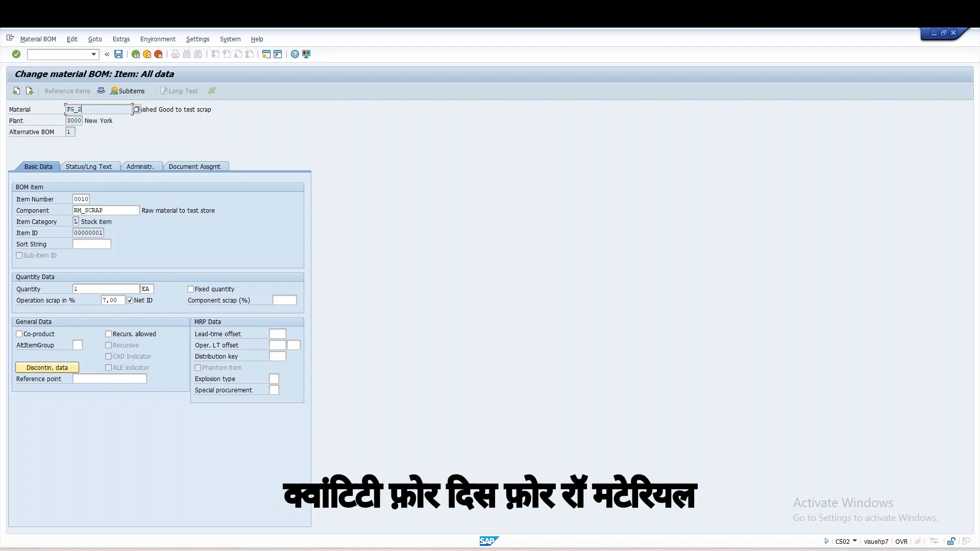
{"action": "left_click", "coordinate": [106, 210]}
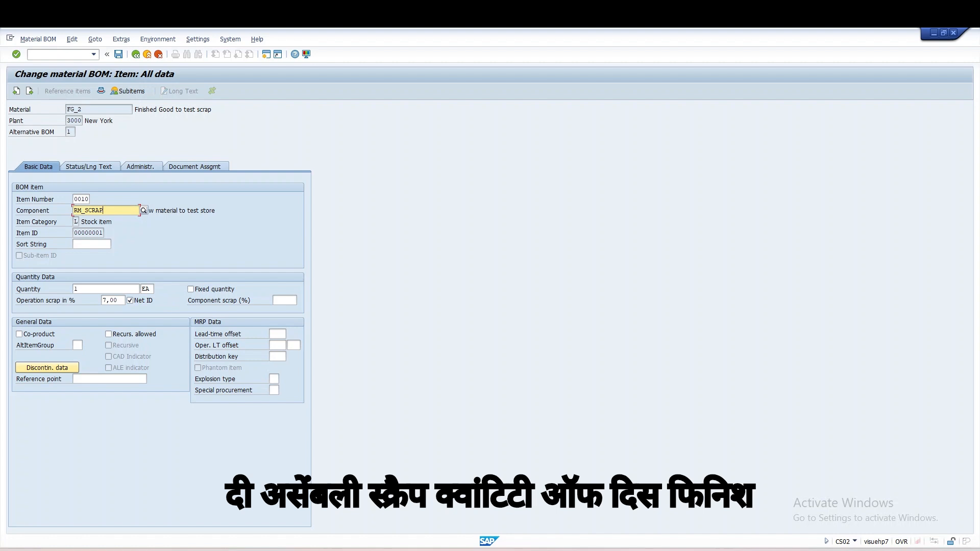
{"action": "left_click", "coordinate": [99, 109]}
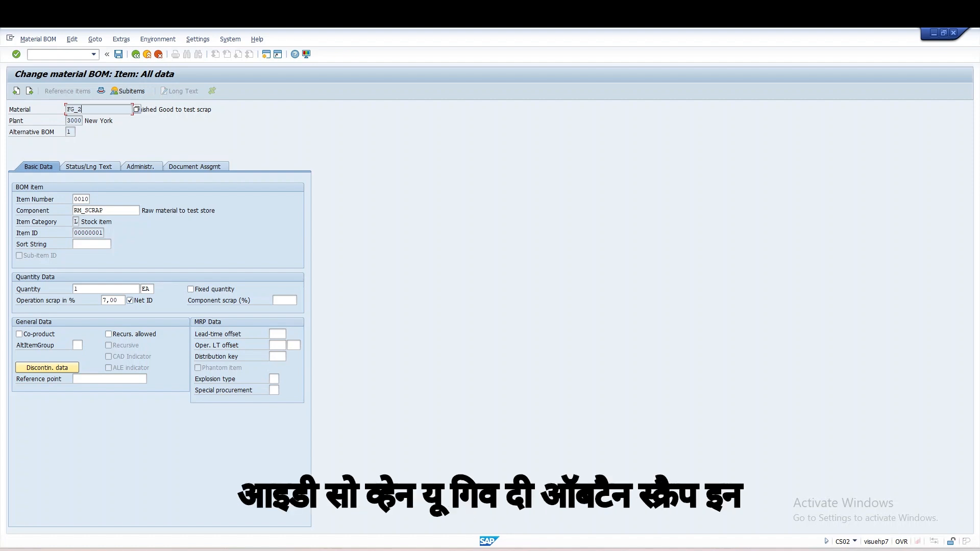
{"action": "left_click", "coordinate": [110, 300]}
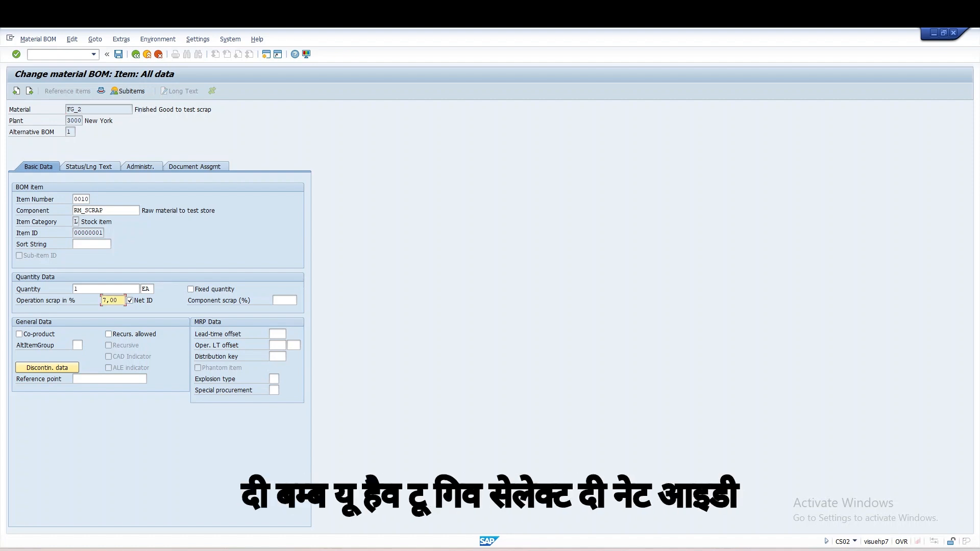
{"action": "left_click", "coordinate": [130, 301]}
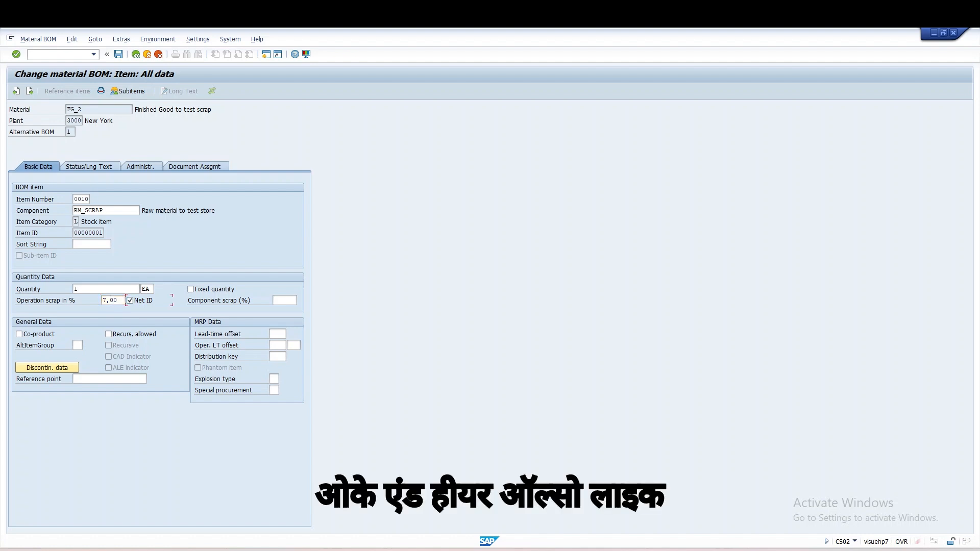
{"action": "left_click", "coordinate": [285, 300]}
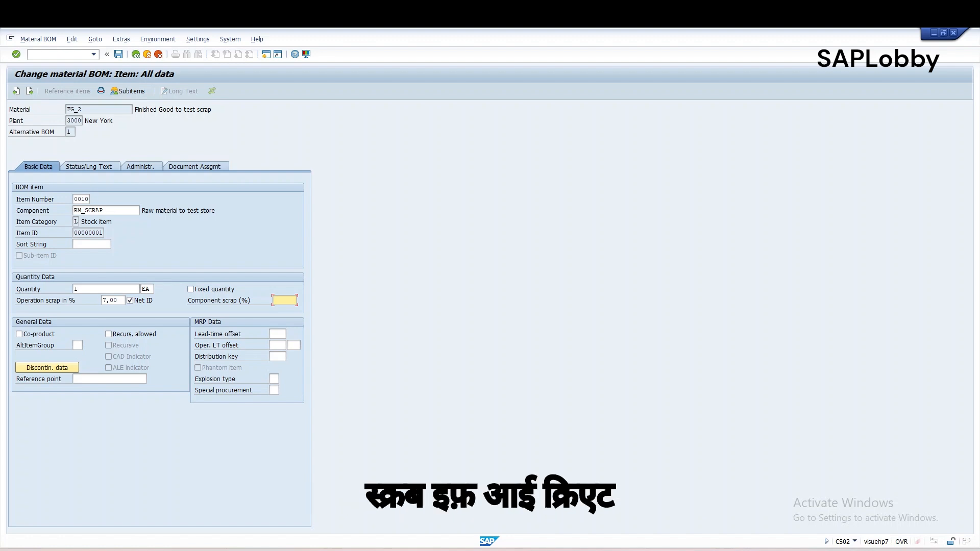
{"action": "left_click_drag", "start_coordinate": [88, 109], "coordinate": [66, 109]}
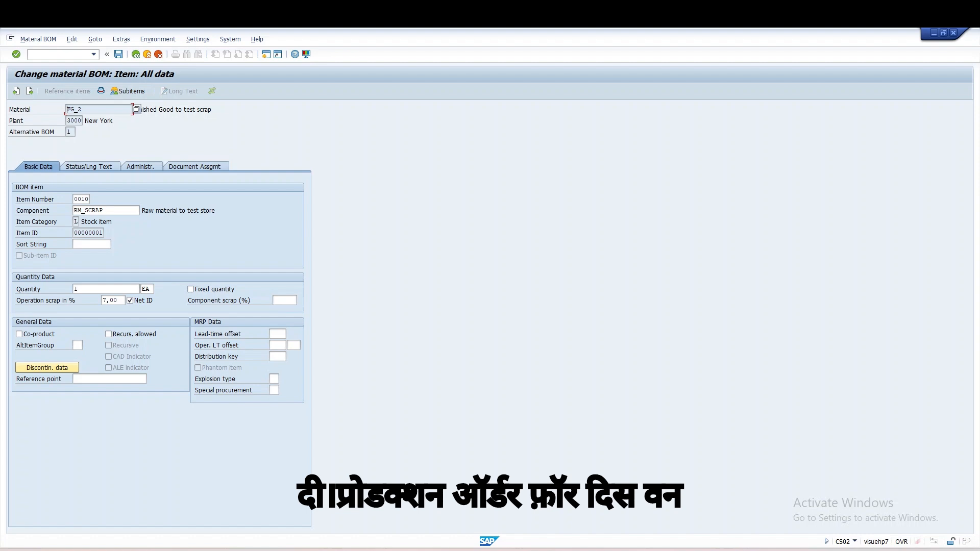
Step: Open production order creation in a new session with transaction /oco01
{"action": "left_click", "coordinate": [58, 54]}
{"action": "type", "text": "/oco"}
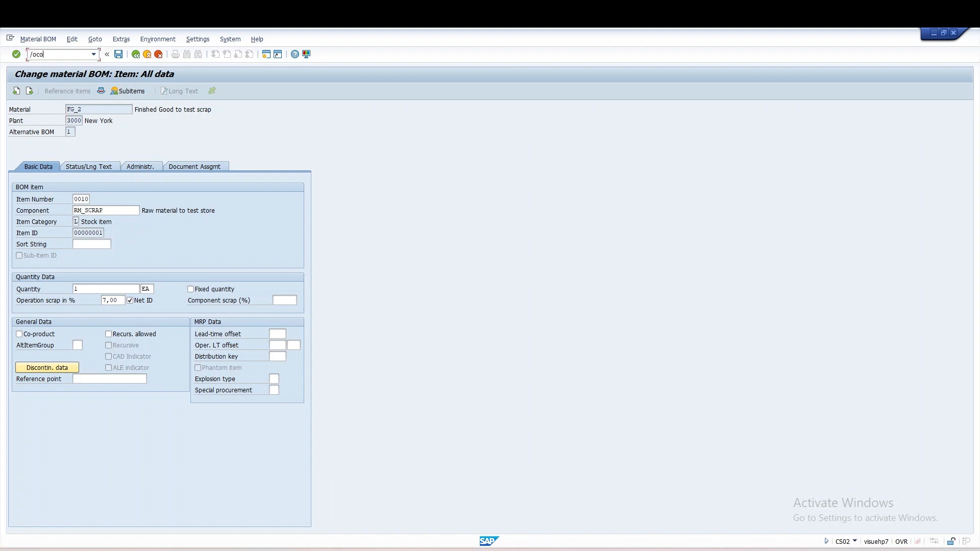
{"action": "type", "text": "01"}
{"action": "key", "text": "Return"}
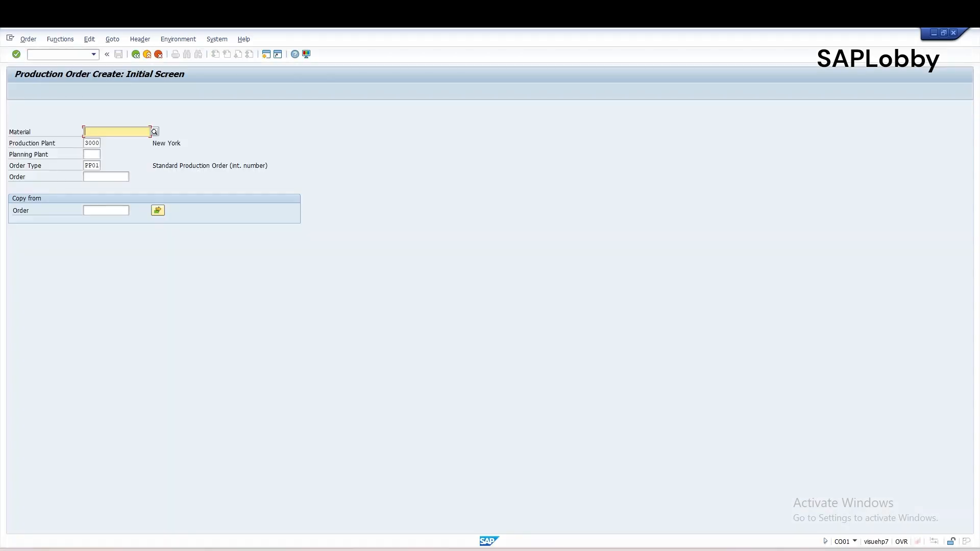
Step: Start a production order for material fg_2 in plant 3000 with order type PP01
{"action": "key", "text": "BackSpace"}
{"action": "key", "text": "Down"}
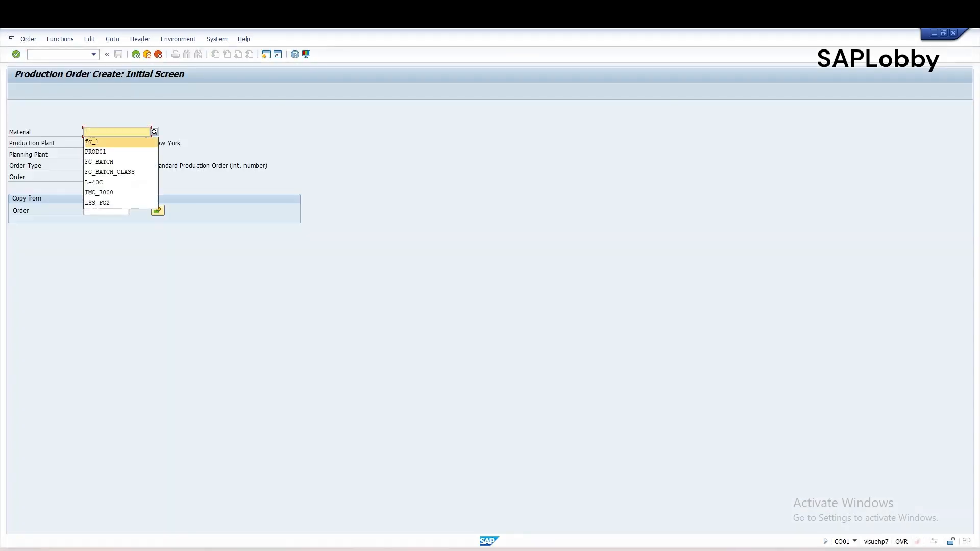
{"action": "key", "text": "Return"}
{"action": "key", "text": "BackSpace"}
{"action": "type", "text": "2"}
{"action": "key", "text": "Return"}
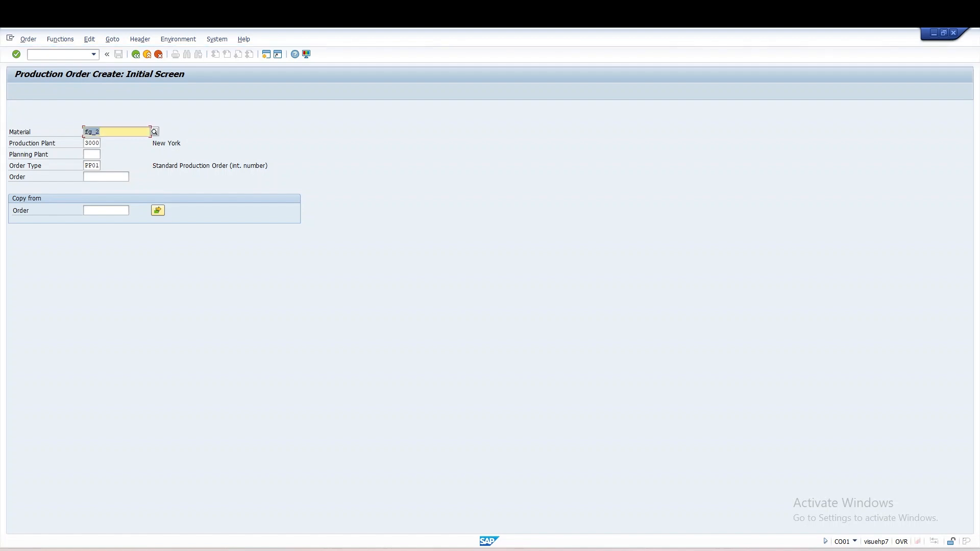
{"action": "key", "text": "Return"}
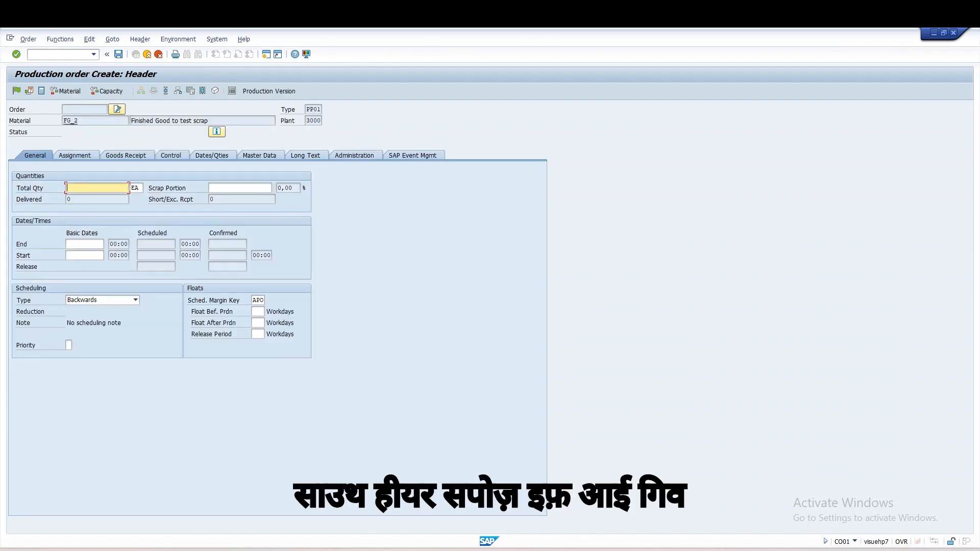
Step: Set the FG_2 order's total quantity to 100 and scheduling type to Current date, then accept the date warning
{"action": "type", "text": "100"}
{"action": "left_click", "coordinate": [135, 300]}
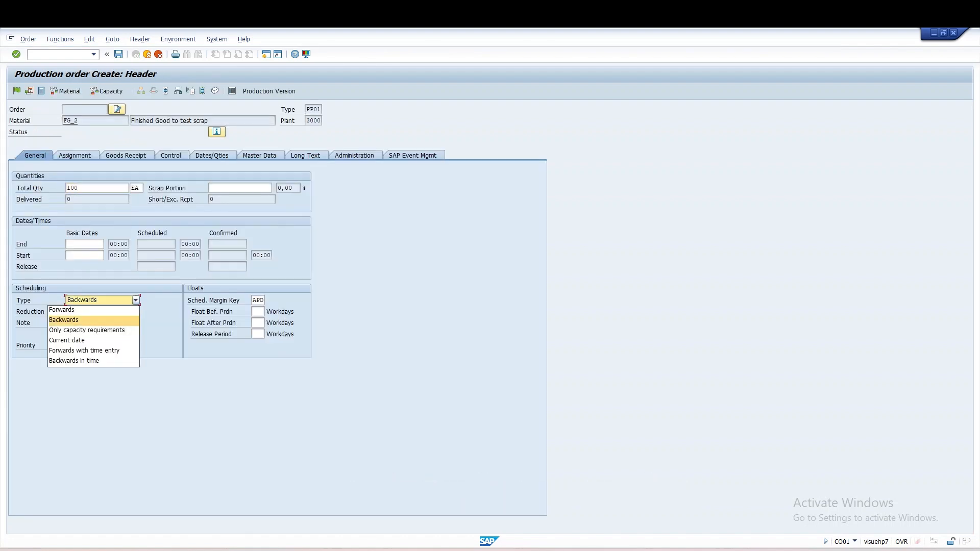
{"action": "left_click", "coordinate": [92, 339]}
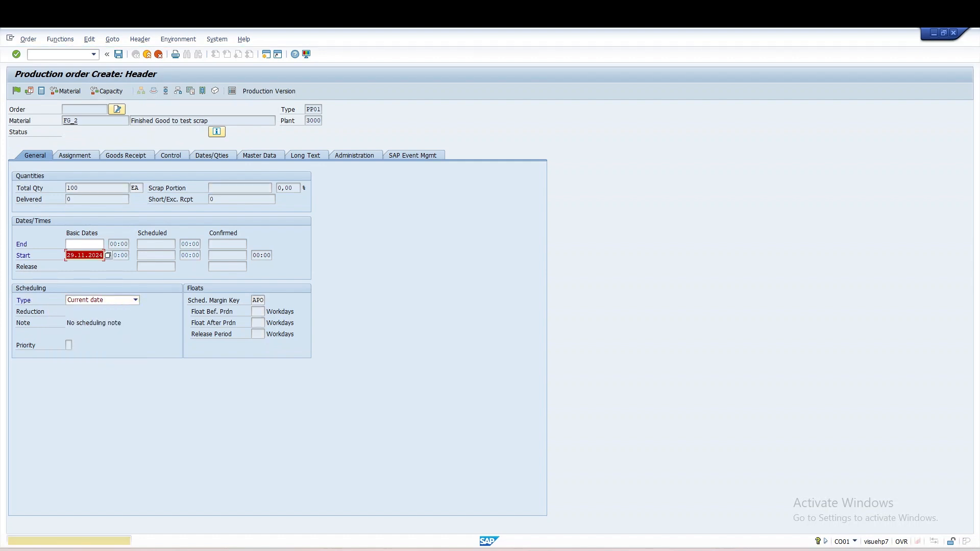
{"action": "key", "text": "Return"}
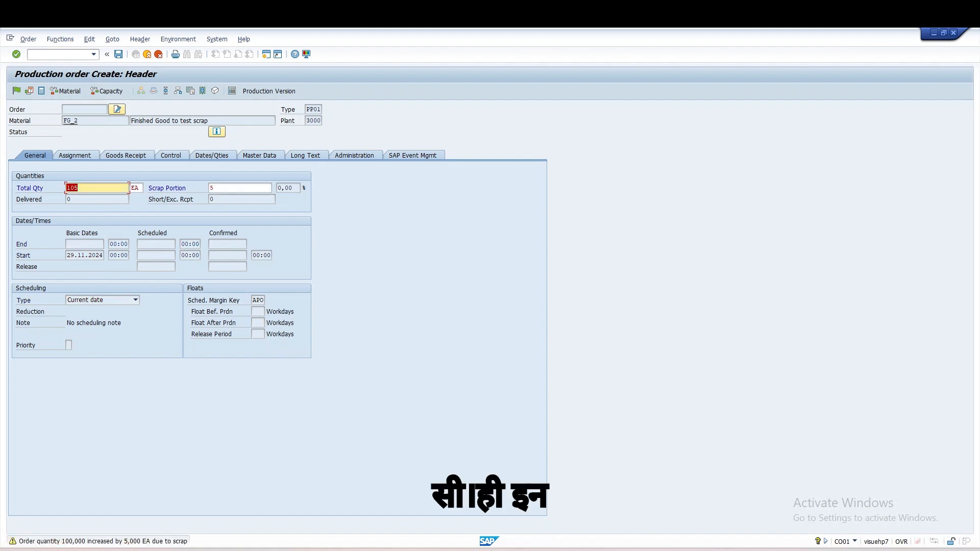
{"action": "left_click", "coordinate": [79, 188]}
Step: Copy the material number FG_2 from the order header and open transaction MM03 in a new session
{"action": "left_click", "coordinate": [132, 120]}
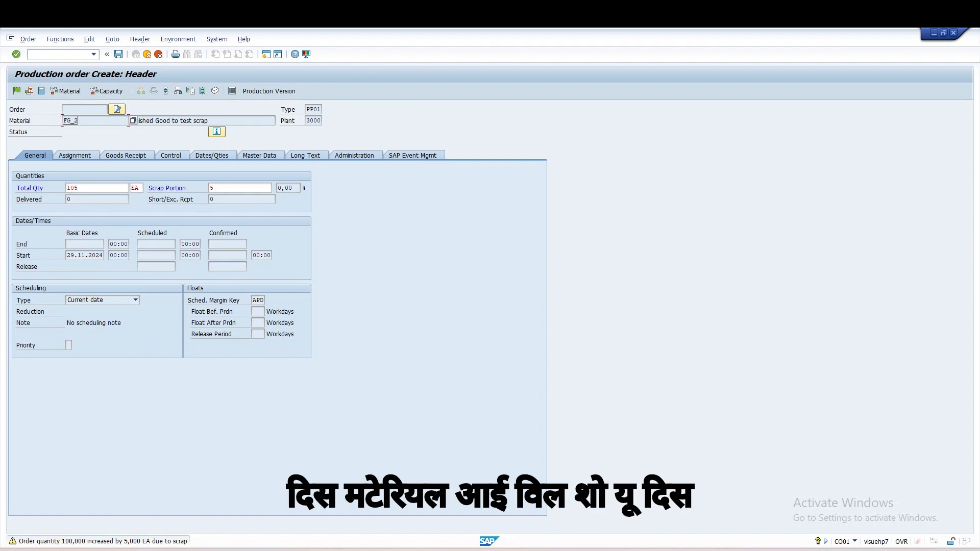
{"action": "left_click_drag", "start_coordinate": [79, 121], "coordinate": [63, 121]}
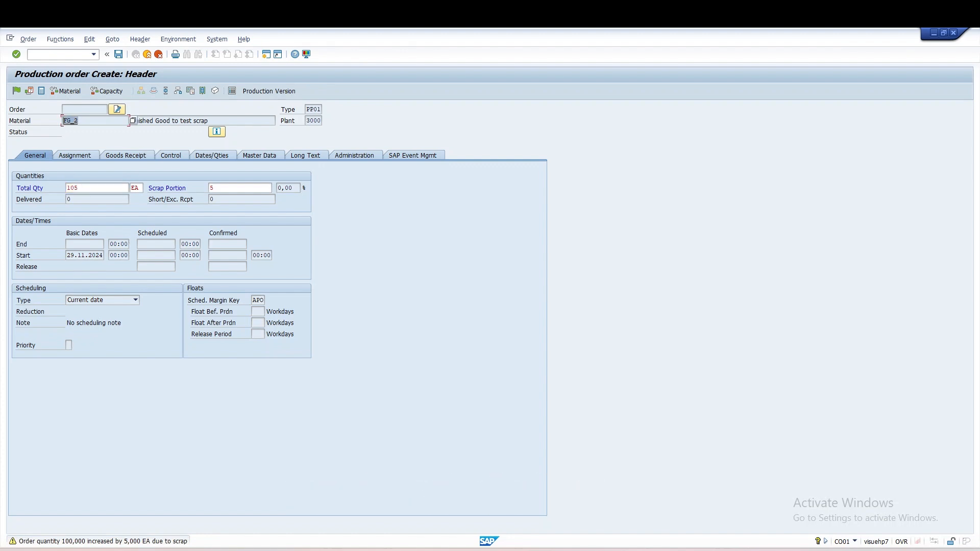
{"action": "key", "text": "ctrl+c"}
{"action": "left_click", "coordinate": [57, 55]}
{"action": "type", "text": "/p"}
{"action": "type", "text": "omm03"}
{"action": "key", "text": "Return"}
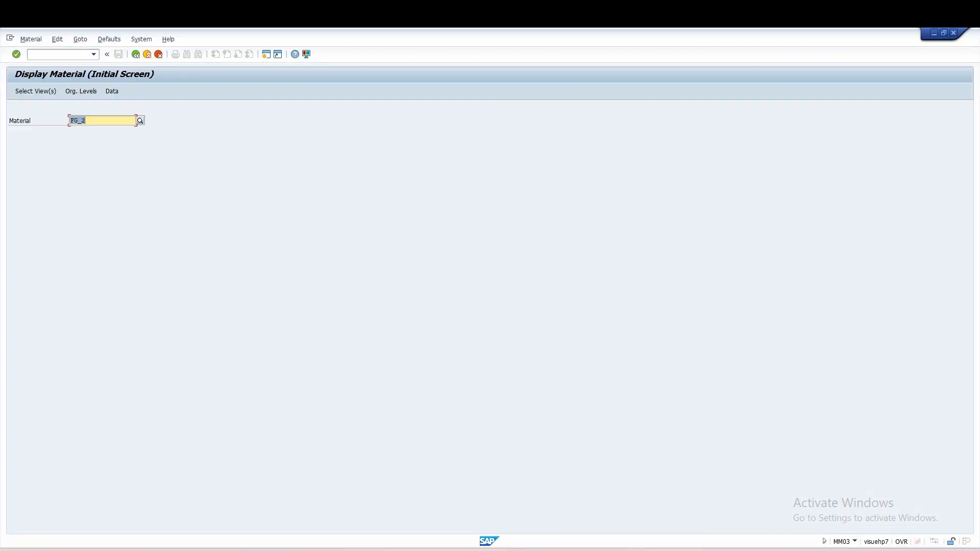
Step: Display the FG_2 material master for plant 3000 with the MRP 4 view included in the selection
{"action": "key", "text": "Return"}
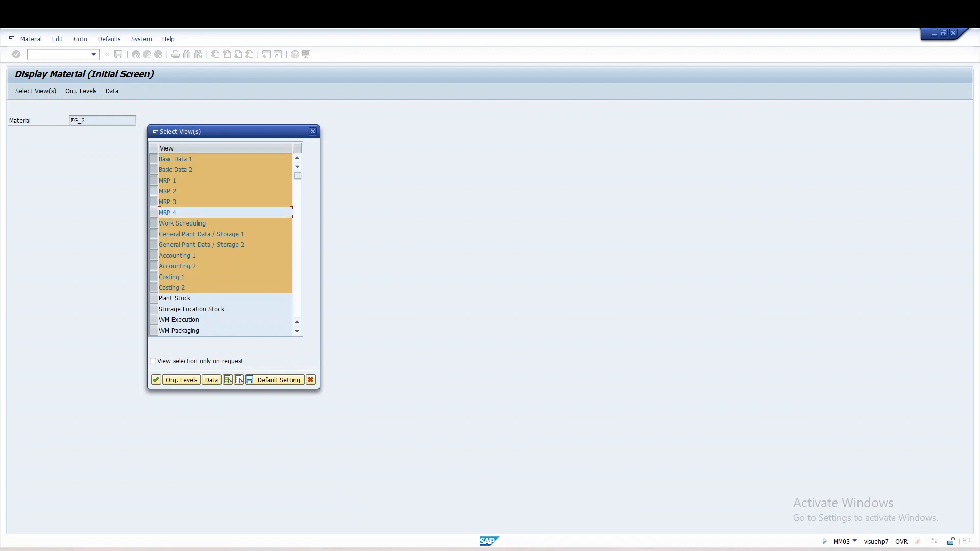
{"action": "left_click", "coordinate": [153, 212]}
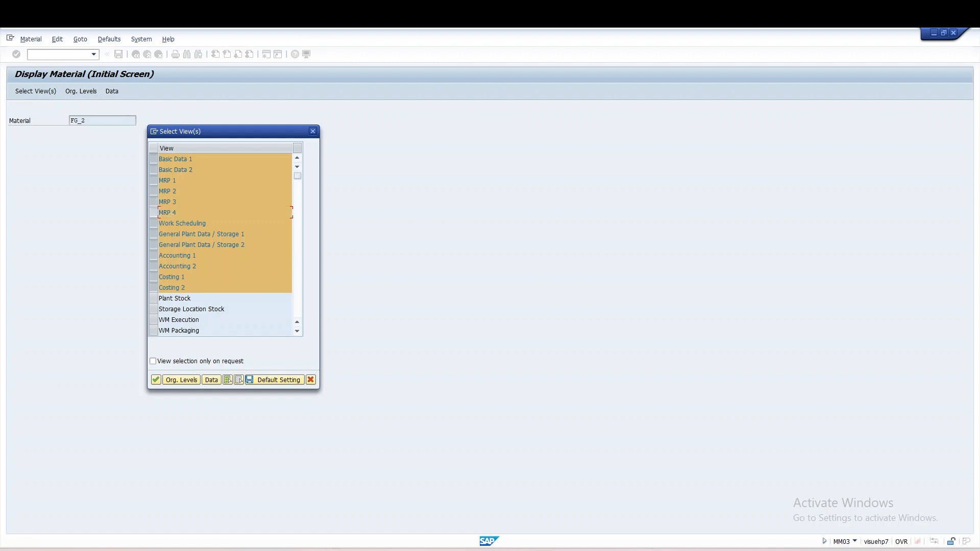
{"action": "key", "text": "Return"}
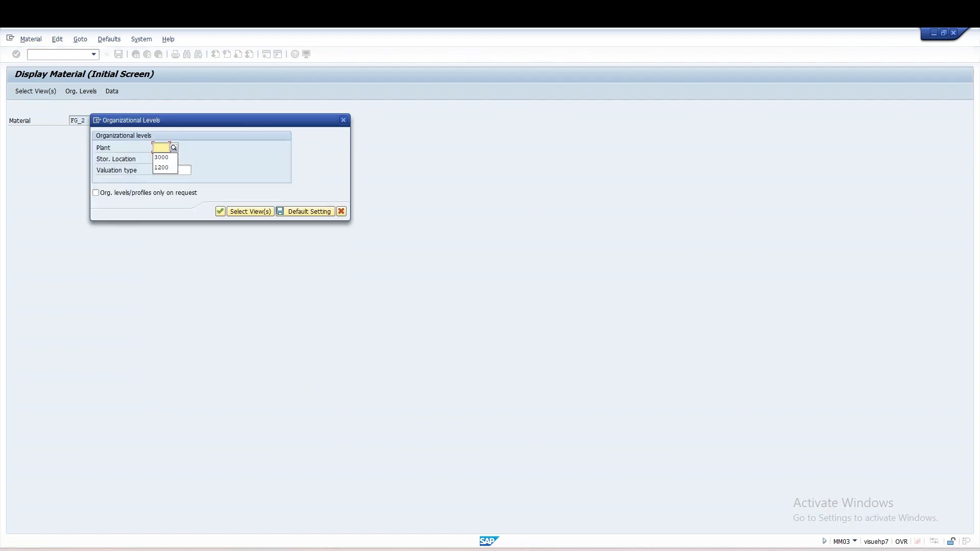
{"action": "key", "text": "Down"}
{"action": "key", "text": "Return"}
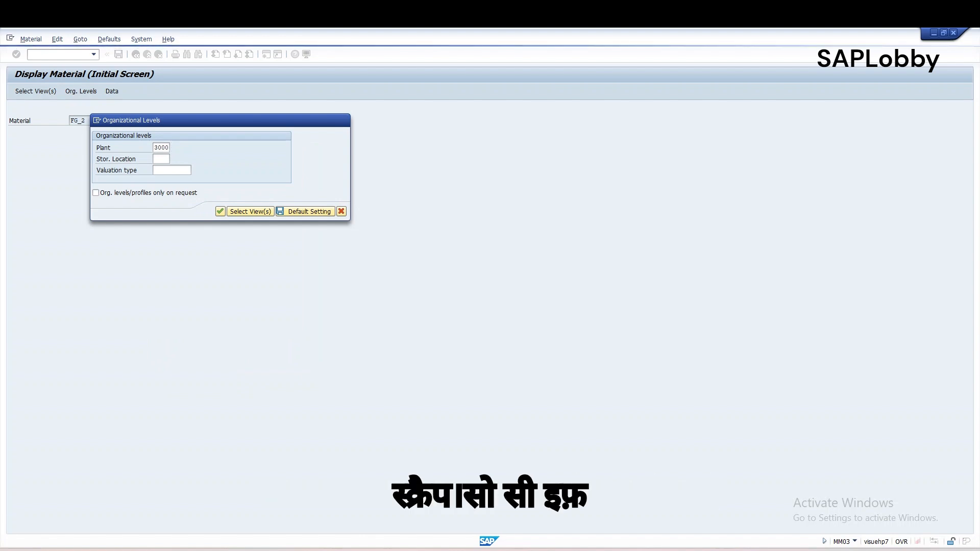
{"action": "key", "text": "Return"}
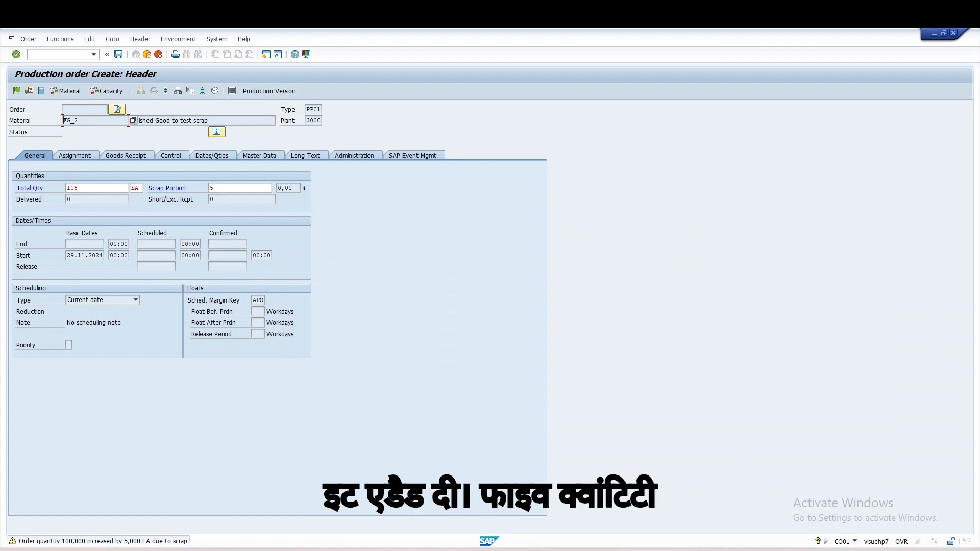
Step: Compare the order's scrap portion with the assembly scrap percentage in FG_2's MRP 1 view
{"action": "left_click", "coordinate": [239, 188]}
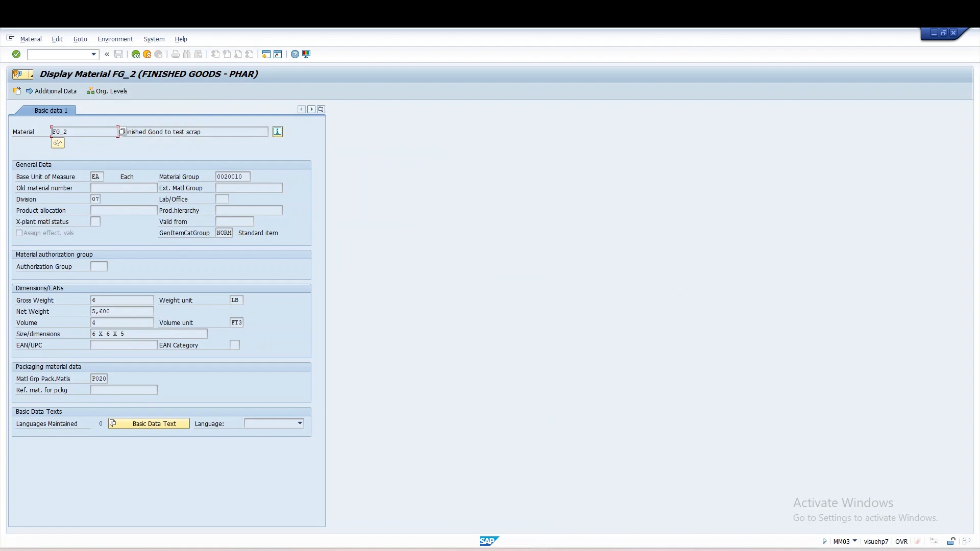
{"action": "left_click", "coordinate": [199, 110]}
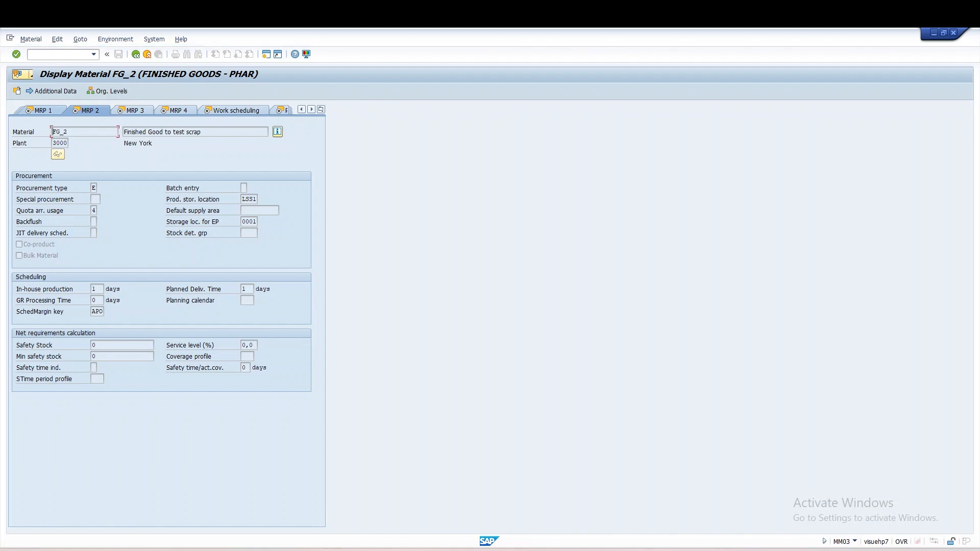
{"action": "left_click", "coordinate": [104, 334]}
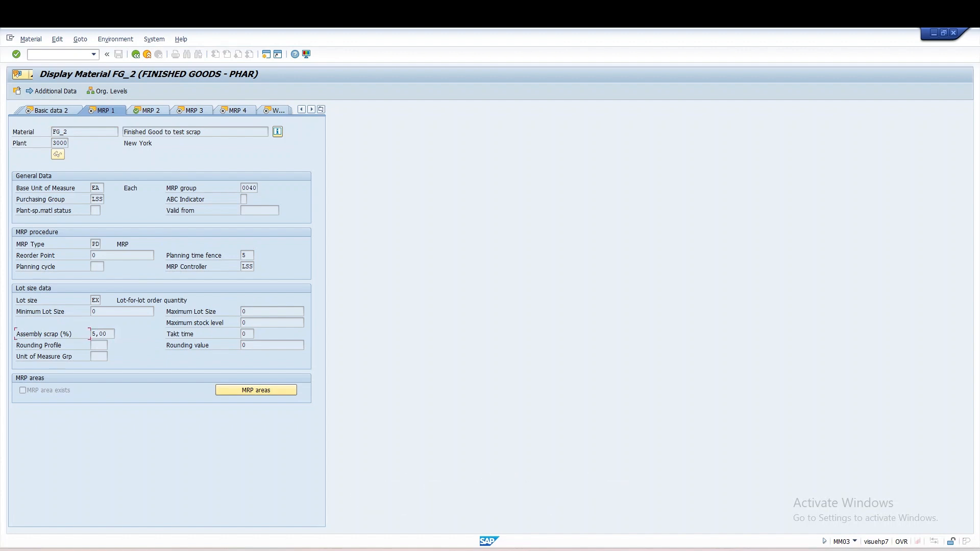
{"action": "left_click_drag", "start_coordinate": [107, 334], "coordinate": [92, 333]}
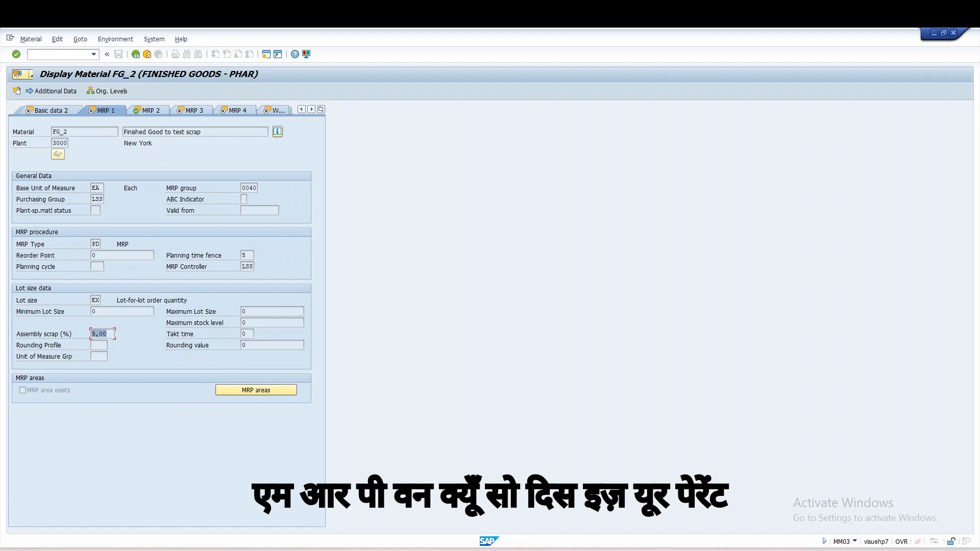
{"action": "left_click", "coordinate": [98, 334]}
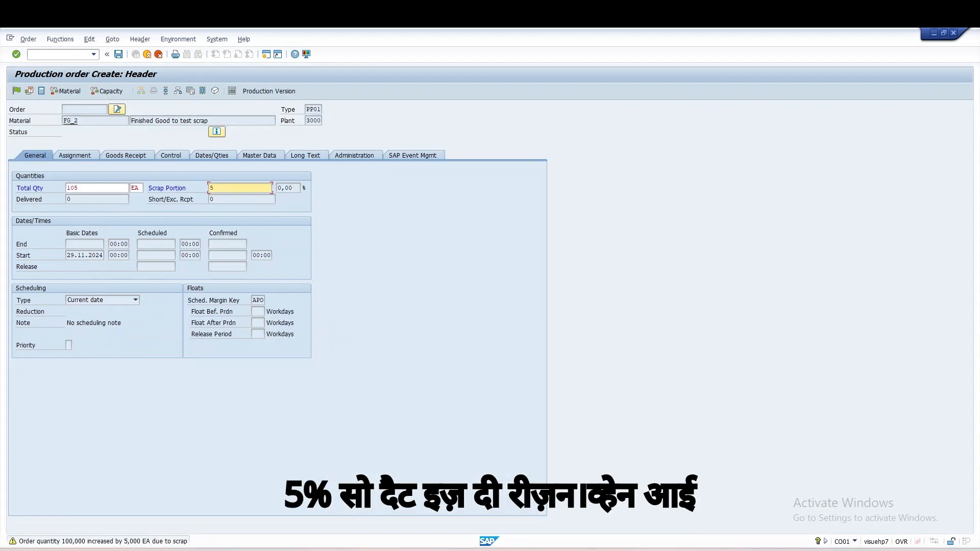
Step: Release the FG_2 production order and check the requirement quantity and operation scrap of its component RM_SCRAP
{"action": "left_click", "coordinate": [81, 188]}
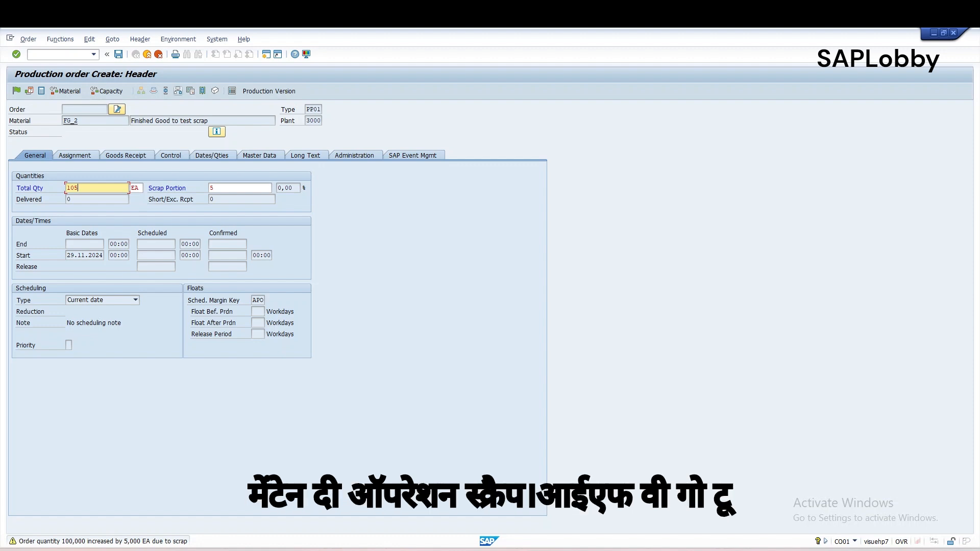
{"action": "left_click", "coordinate": [178, 91]}
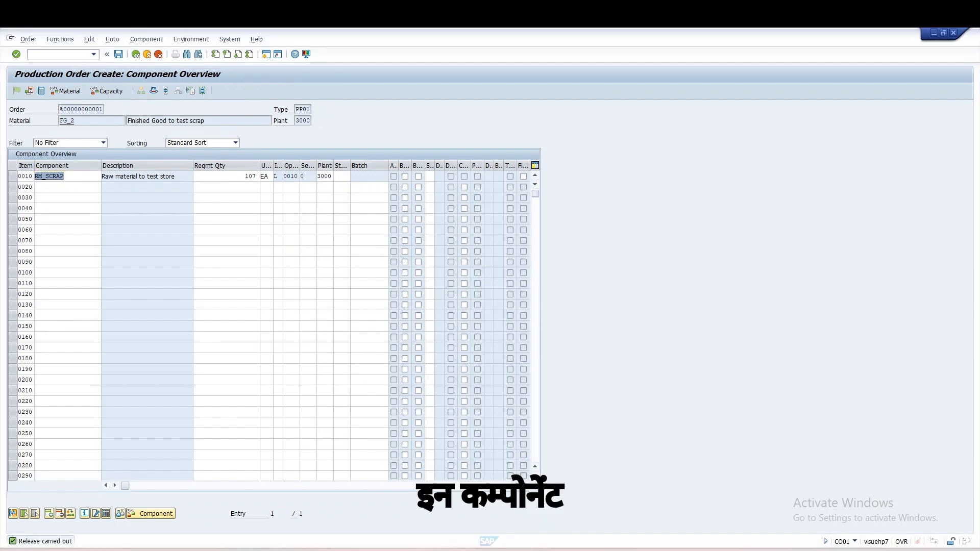
{"action": "double_click", "coordinate": [49, 177]}
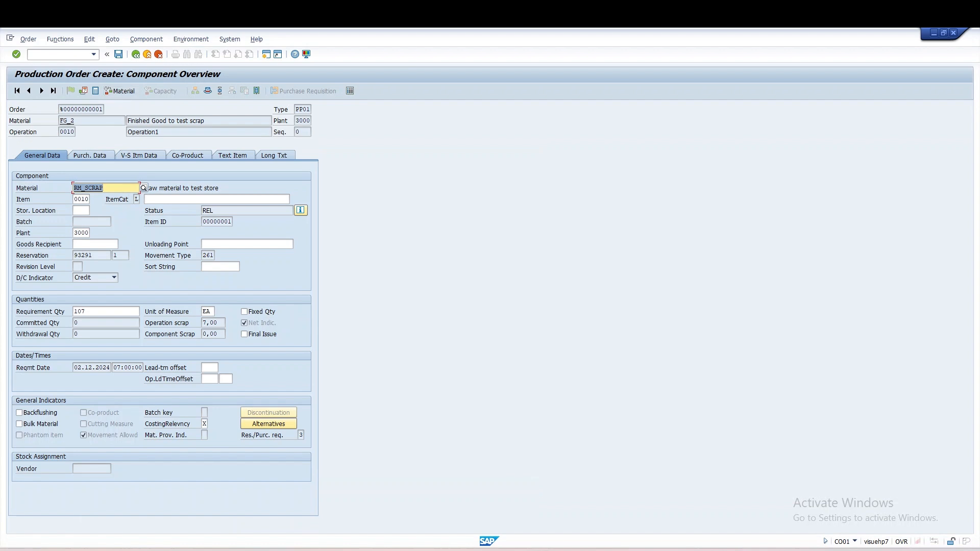
{"action": "left_click", "coordinate": [135, 55]}
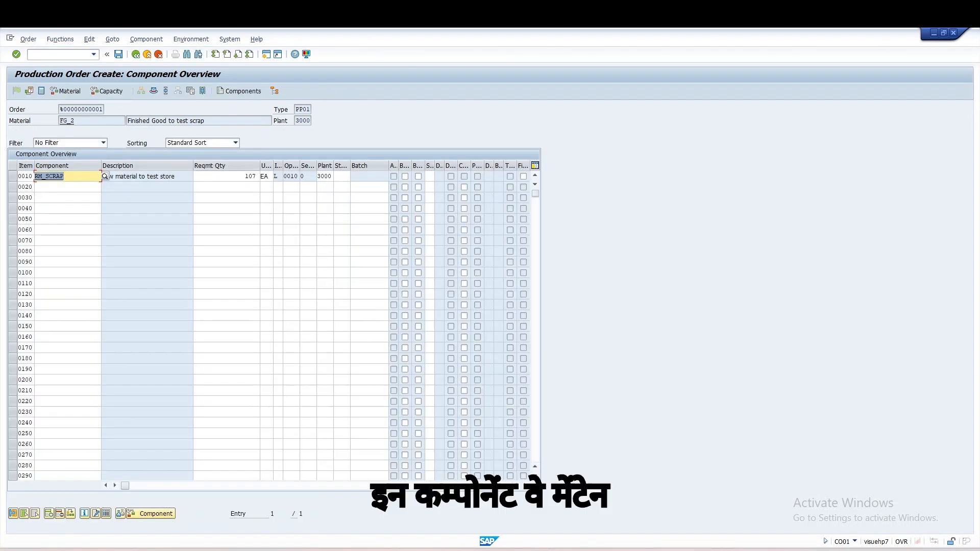
Step: Check the operation scrap of item 0010 in the FG_2 BOM display session, then return to the production order
{"action": "mouse_move", "coordinate": [540, 549]}
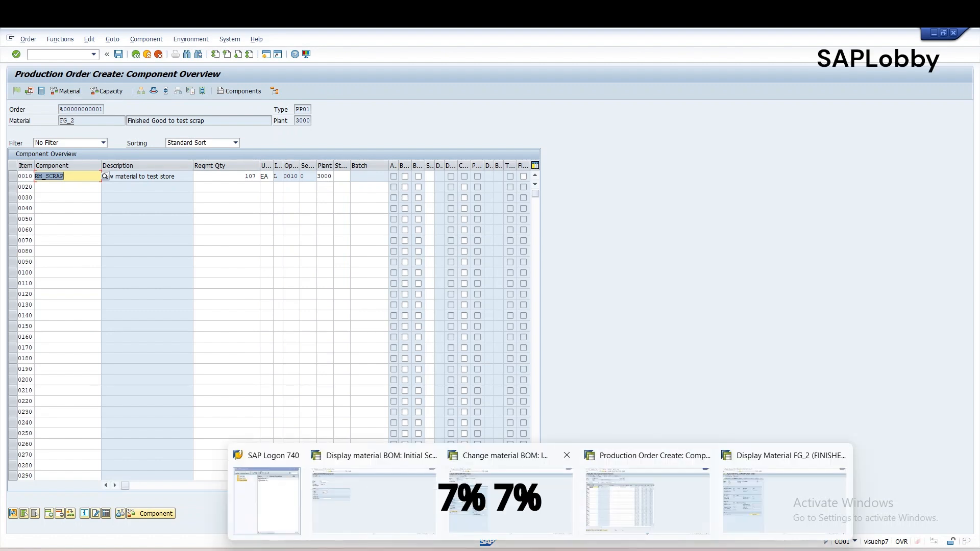
{"action": "left_click", "coordinate": [374, 497]}
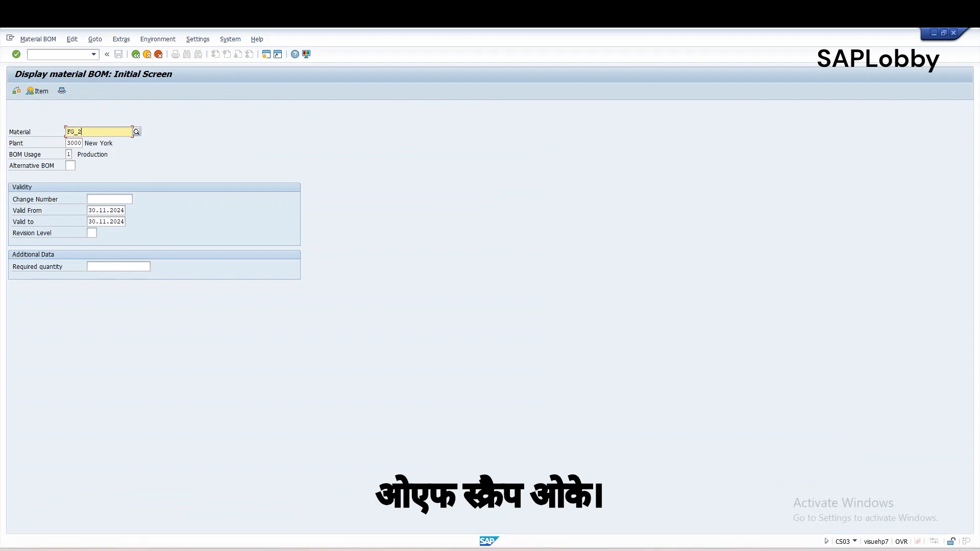
{"action": "key", "text": "Return"}
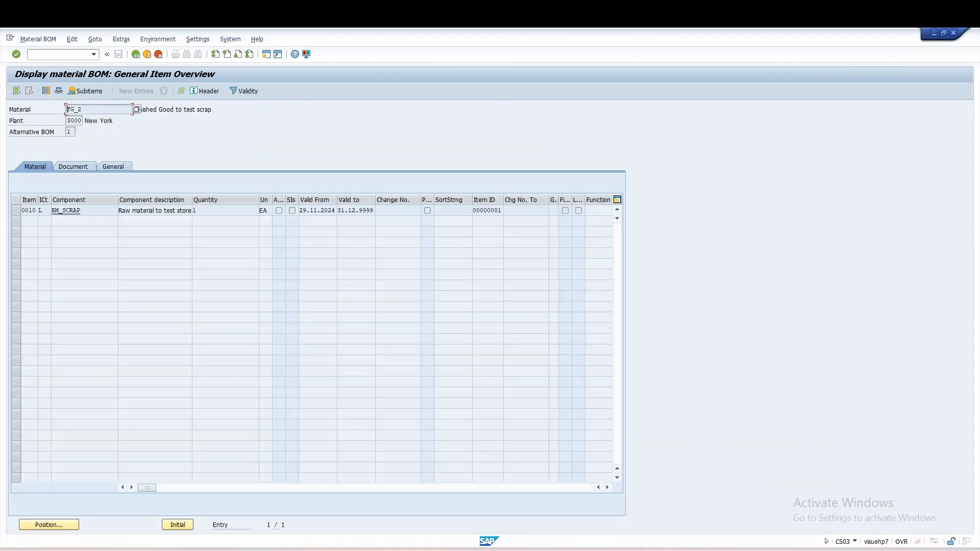
{"action": "double_click", "coordinate": [28, 210]}
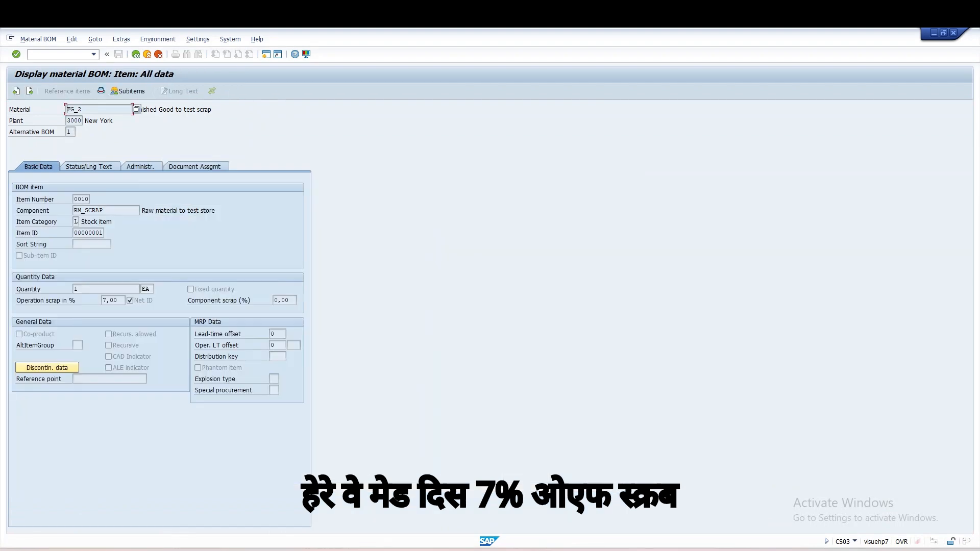
{"action": "key", "text": "alt+Tab"}
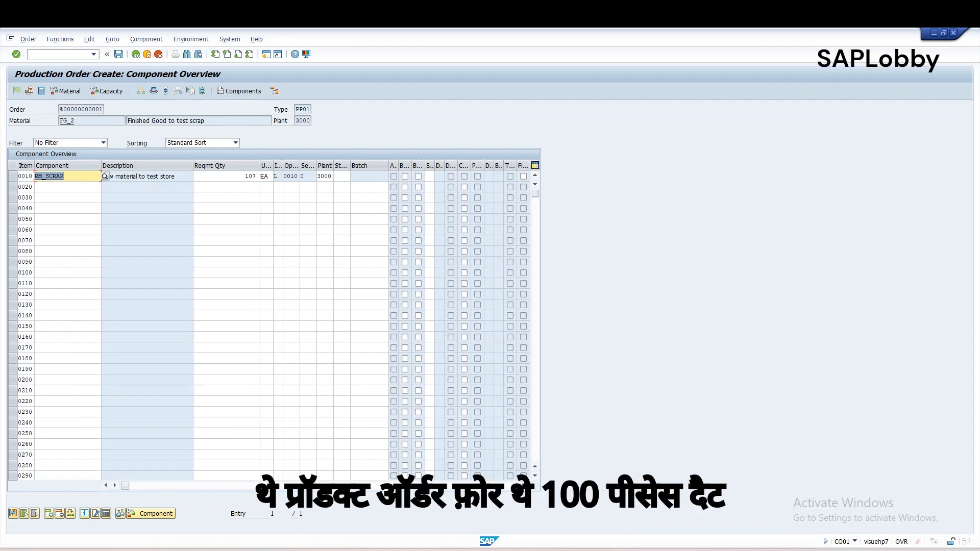
Step: Compare RM_SCRAP's requirement quantity with the total quantity and scrap portion in the order header, then reopen the component's details
{"action": "left_click", "coordinate": [246, 176]}
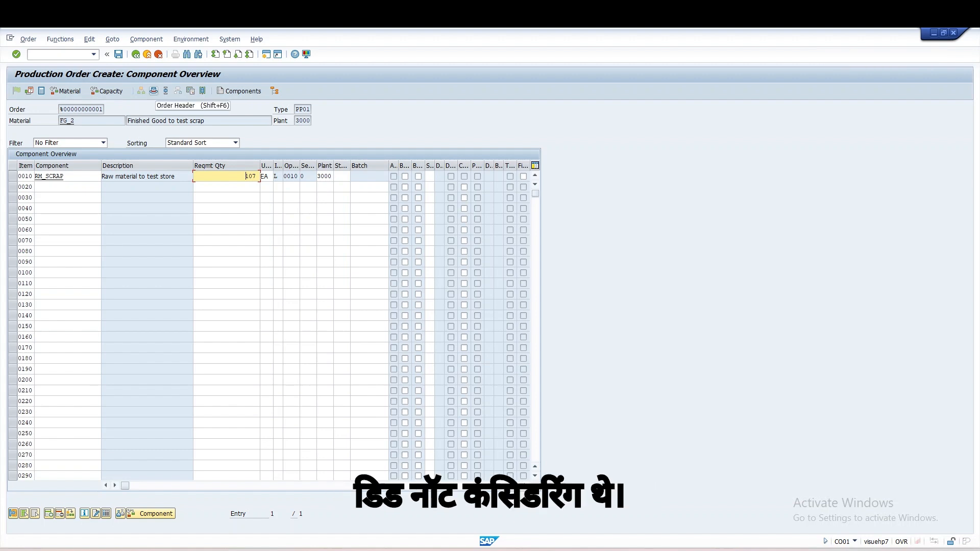
{"action": "left_click", "coordinate": [154, 91]}
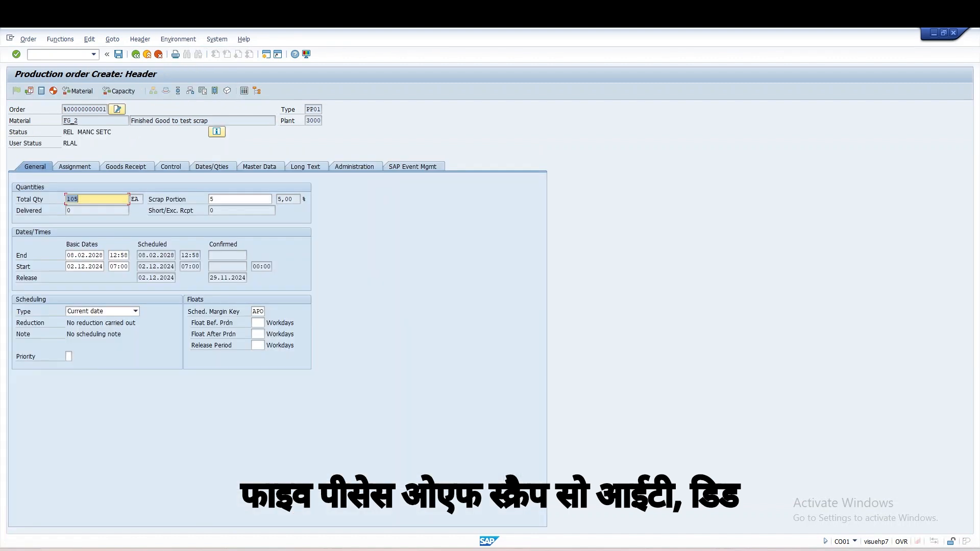
{"action": "left_click", "coordinate": [79, 199]}
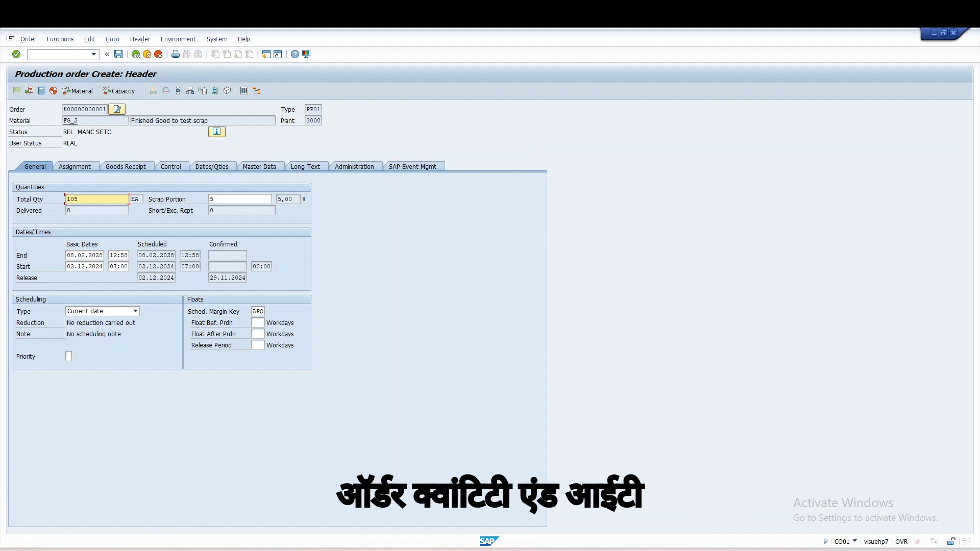
{"action": "left_click", "coordinate": [190, 90]}
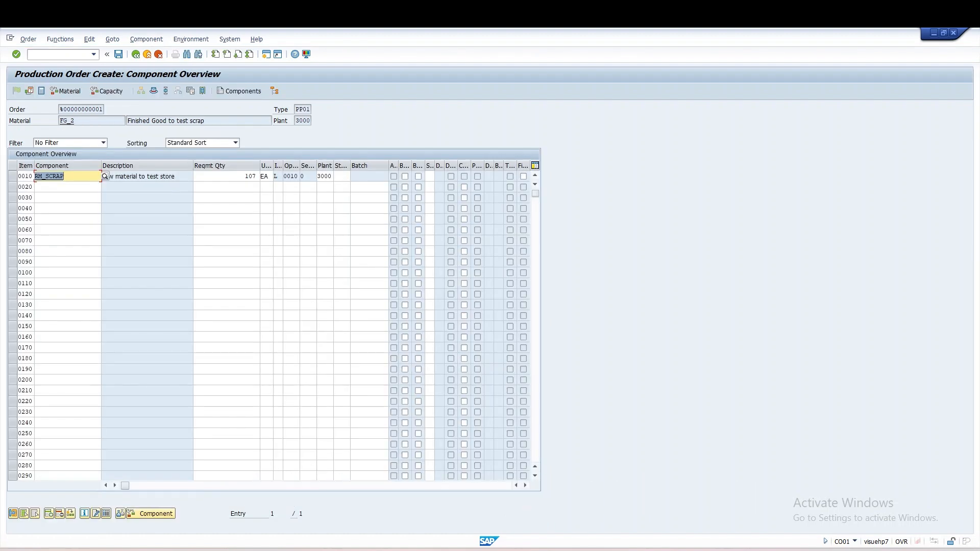
{"action": "double_click", "coordinate": [240, 176]}
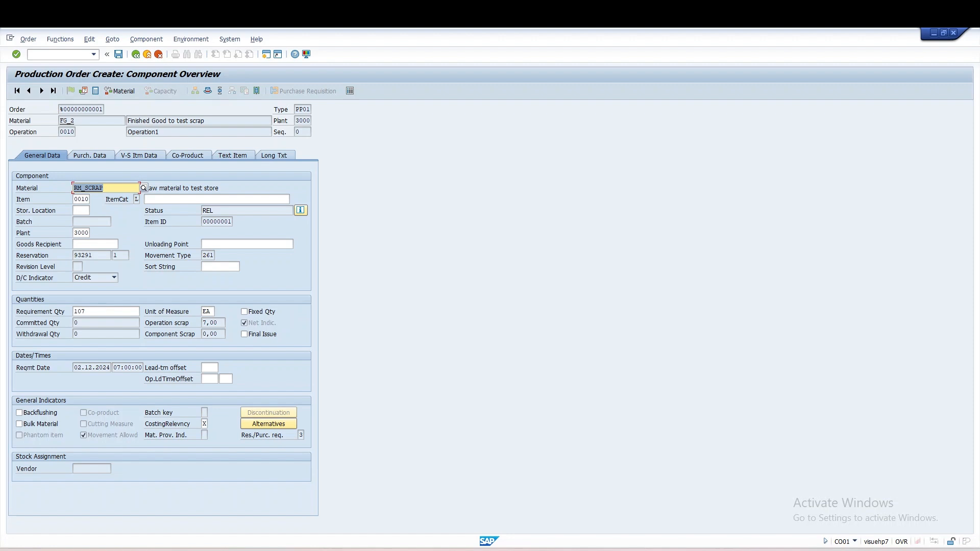
{"action": "mouse_move", "coordinate": [568, 550]}
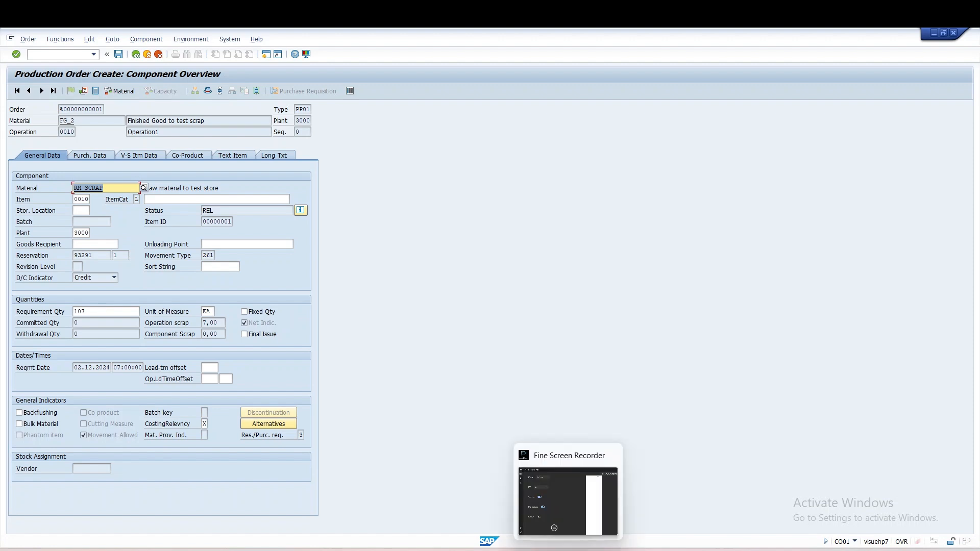
{"action": "left_click", "coordinate": [568, 549]}
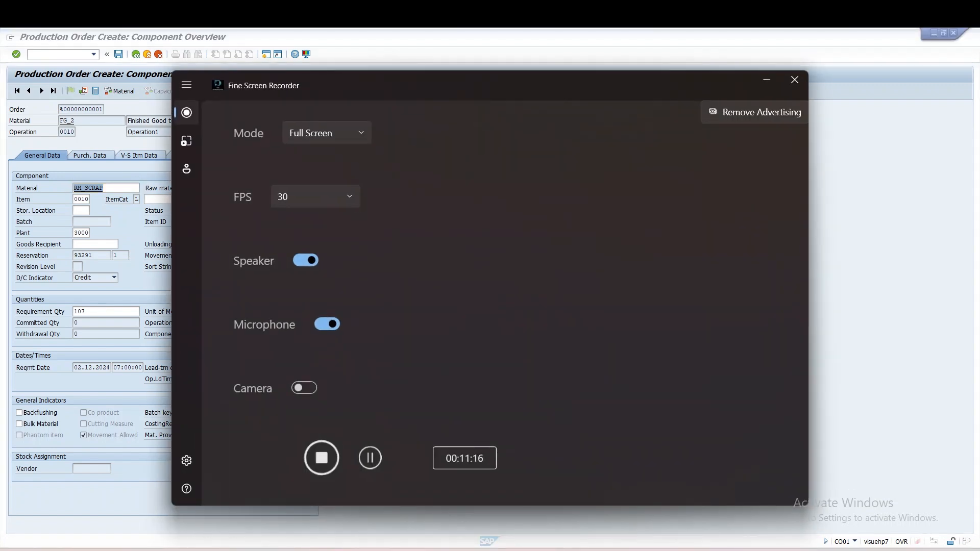